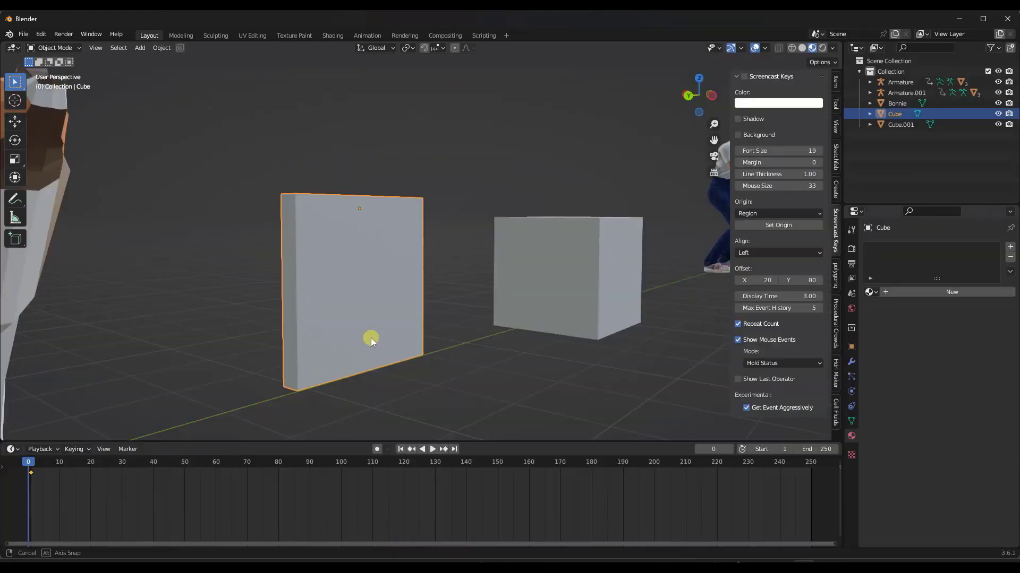
# Insert a Rotation keyframe on the thin flattened cube at frame 0.
pyautogui.moveTo(371, 338); pyautogui.dragTo(340, 336, button='middle')
pyautogui.moveTo(345, 209); pyautogui.dragTo(257, 291, button='middle')
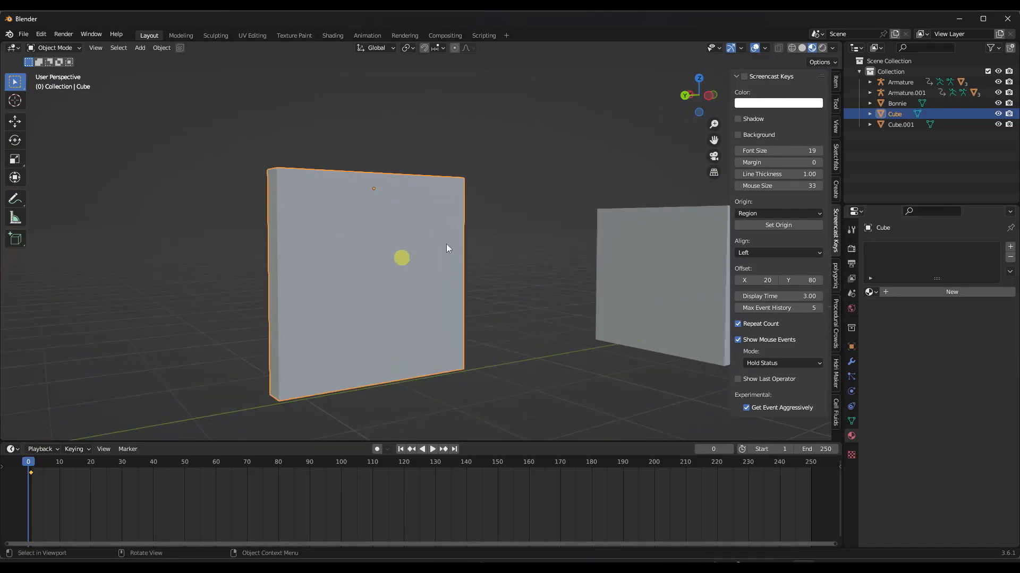
pyautogui.click(836, 83)
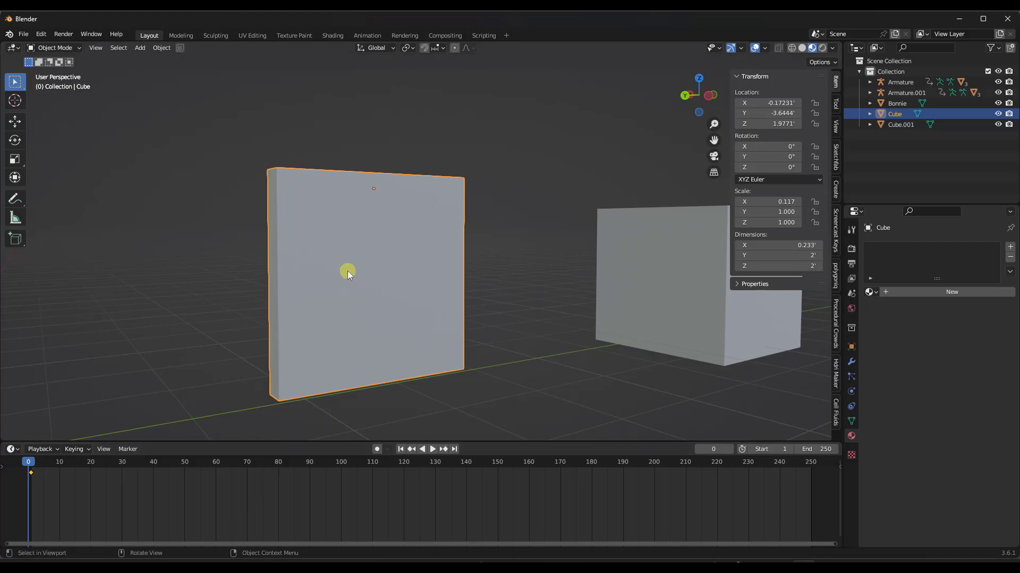
pyautogui.press('i')
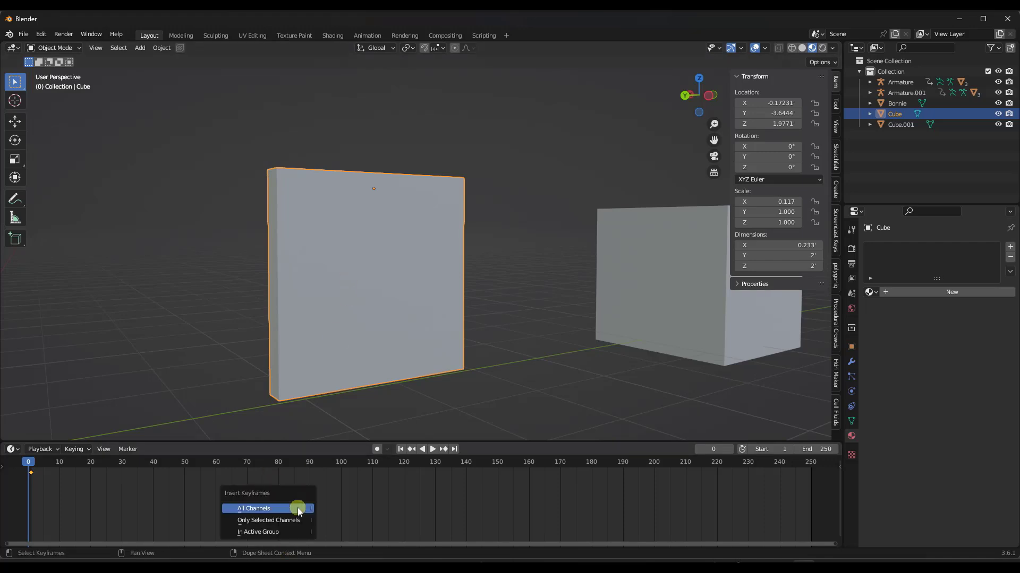
pyautogui.click(298, 507)
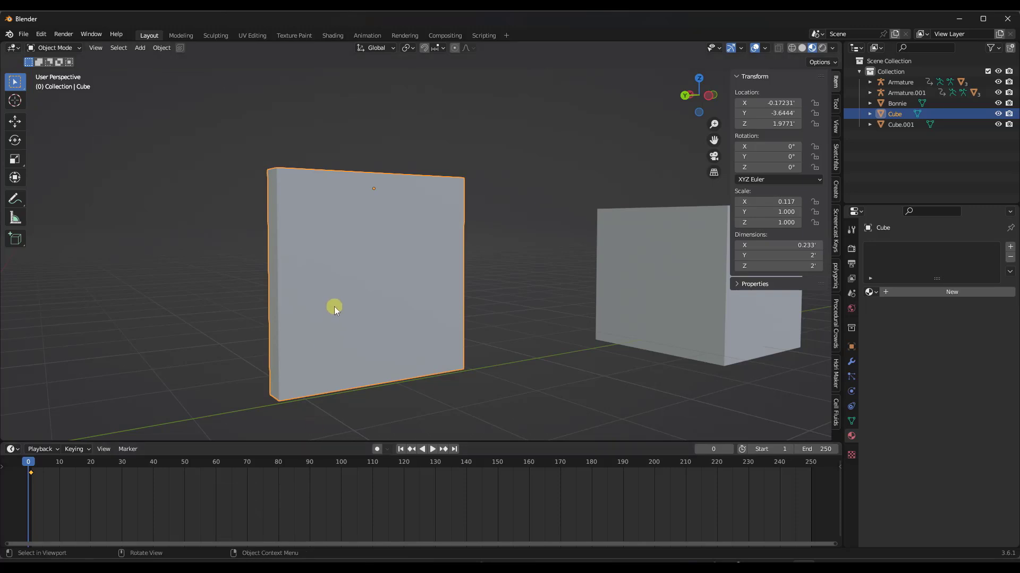
pyautogui.press('i')
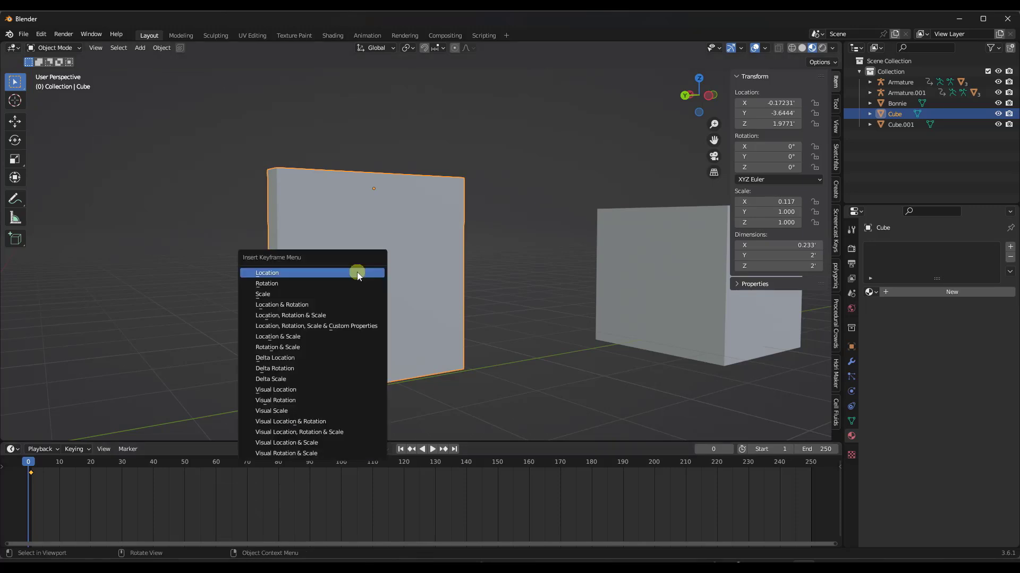
pyautogui.click(284, 283)
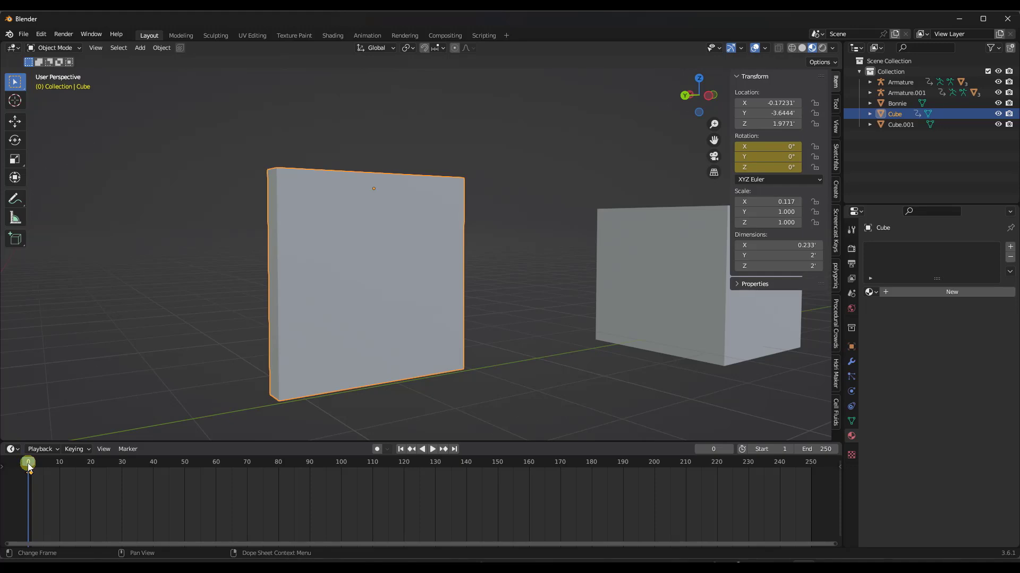
# At frame 40, set the flattened cube's Y rotation to -360° and insert a Rotation keyframe.
pyautogui.moveTo(28, 466); pyautogui.dragTo(155, 465)
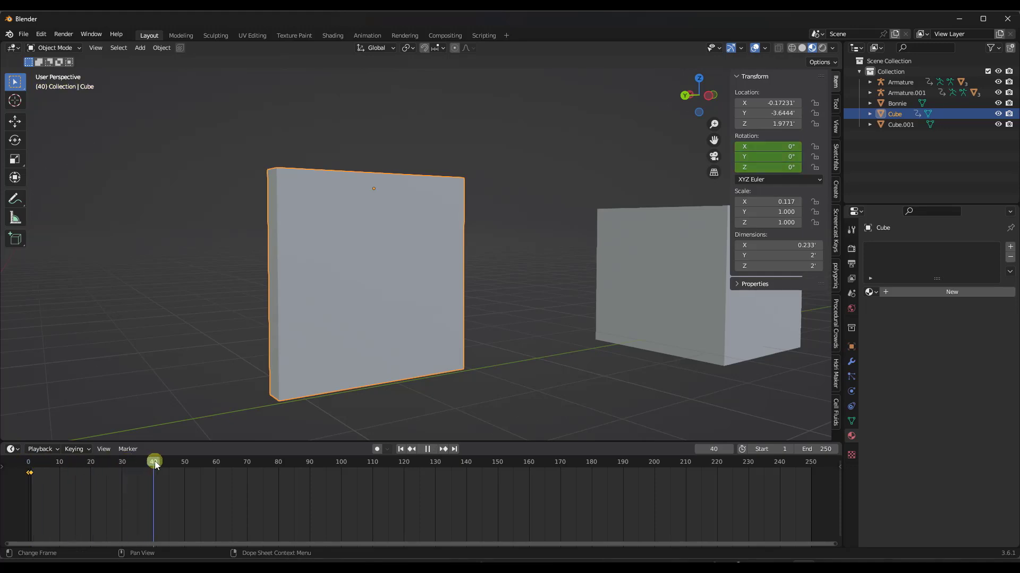
pyautogui.moveTo(774, 167); pyautogui.dragTo(523, 302)
pyautogui.moveTo(767, 156); pyautogui.dragTo(570, 299)
pyautogui.click(777, 158)
pyautogui.write('-3')
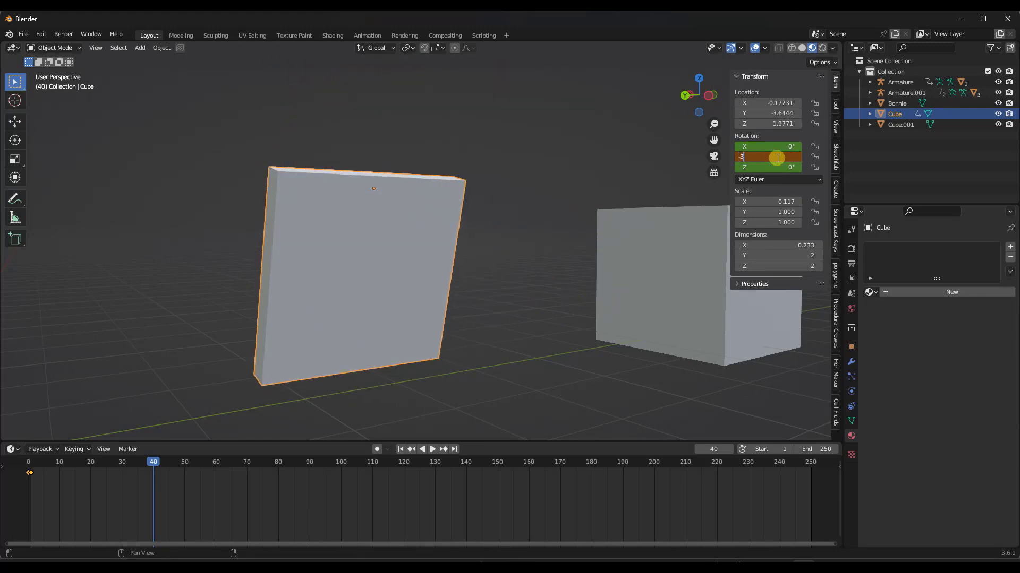
pyautogui.write('60')
pyautogui.press('Return')
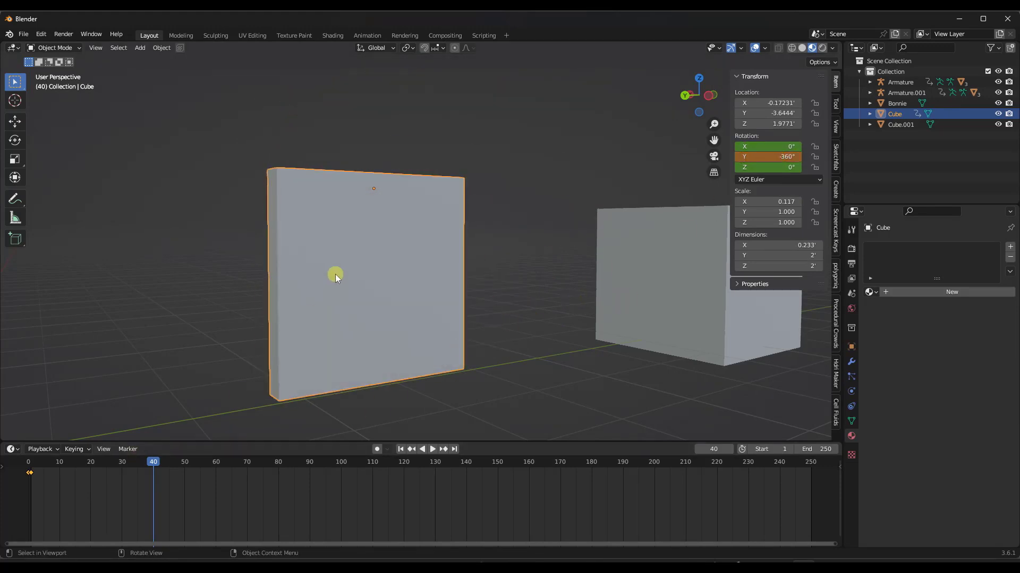
pyautogui.press('i')
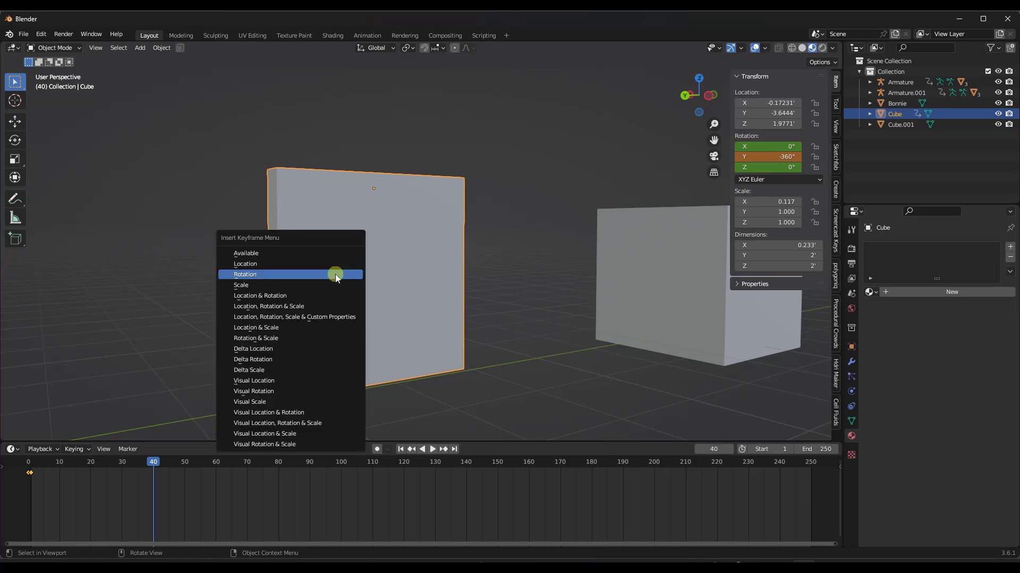
pyautogui.click(281, 274)
# Play the animation from frame 0 to preview the flattened cube's rotation, and stop it.
pyautogui.moveTo(153, 461); pyautogui.dragTo(29, 462)
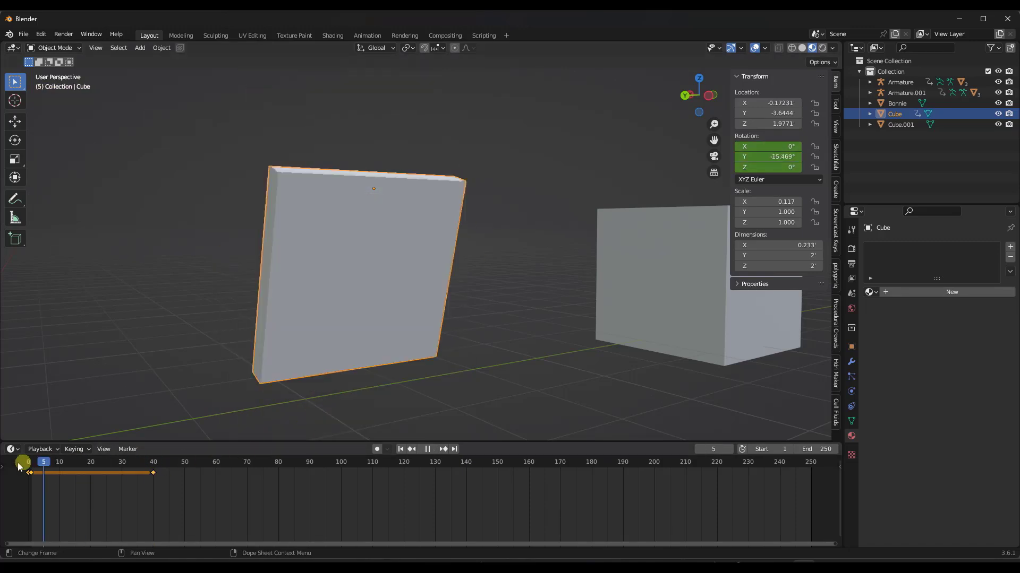
pyautogui.click(431, 450)
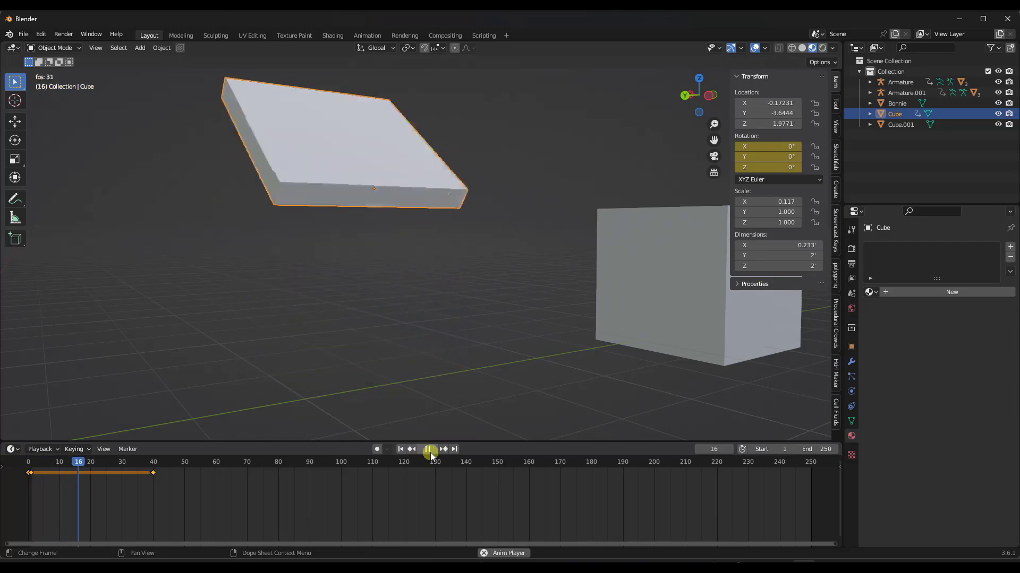
pyautogui.click(428, 452)
pyautogui.click(374, 278)
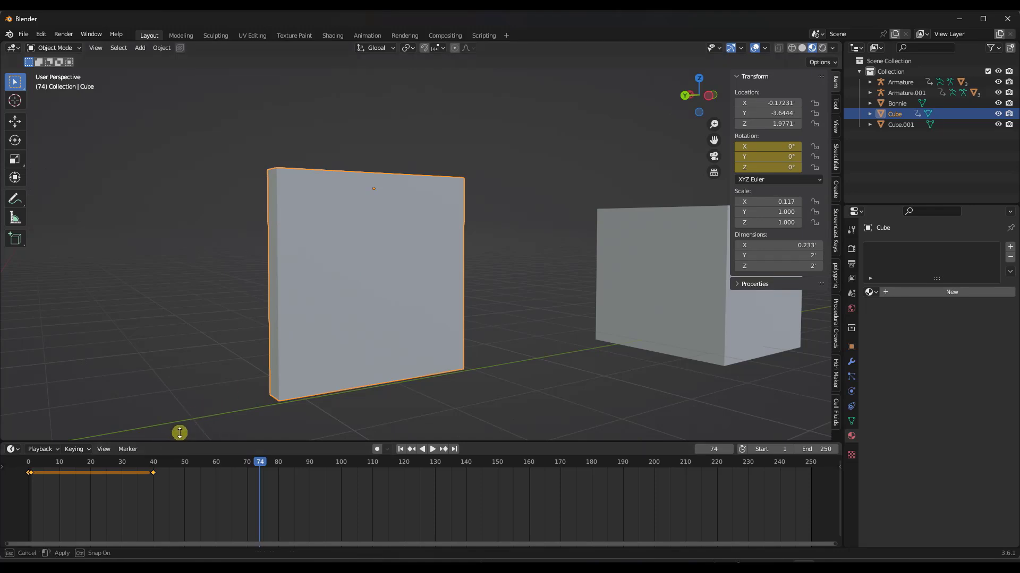
# Enlarge the timeline area and change it to the Graph Editor.
pyautogui.moveTo(175, 439); pyautogui.dragTo(189, 380)
pyautogui.click(12, 386)
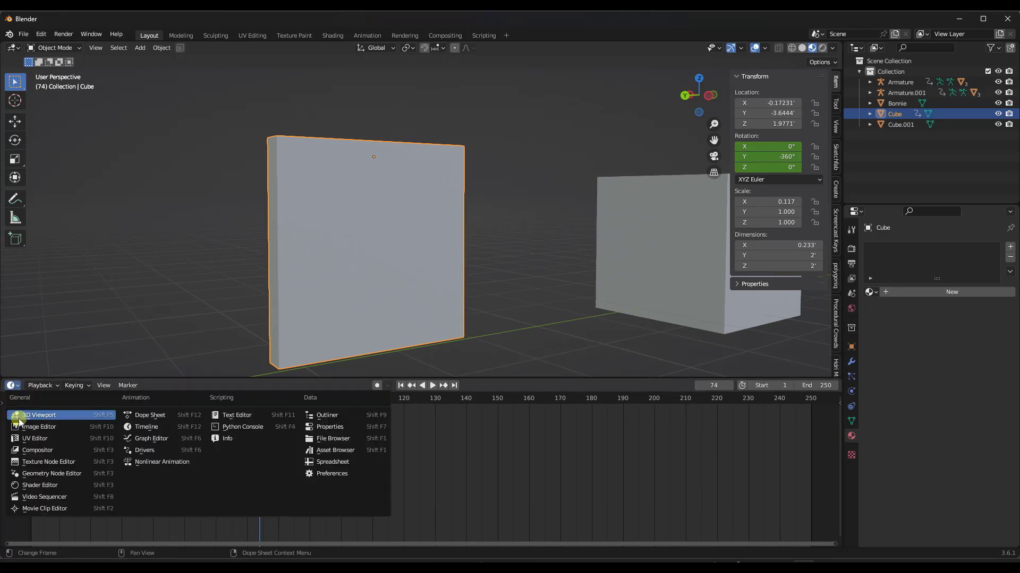
pyautogui.click(151, 439)
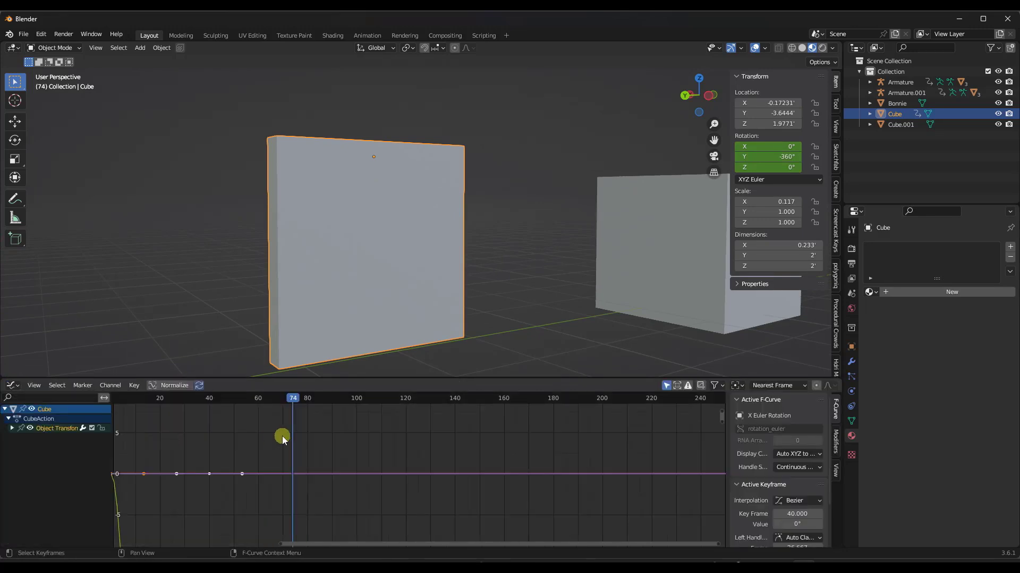
# Select all rotation keyframes of the flattened cube and set their F-curve extrapolation to Make Cyclic (F-Modifier).
pyautogui.scroll(-6, 250, 421)
pyautogui.scroll(-8, 237, 423)
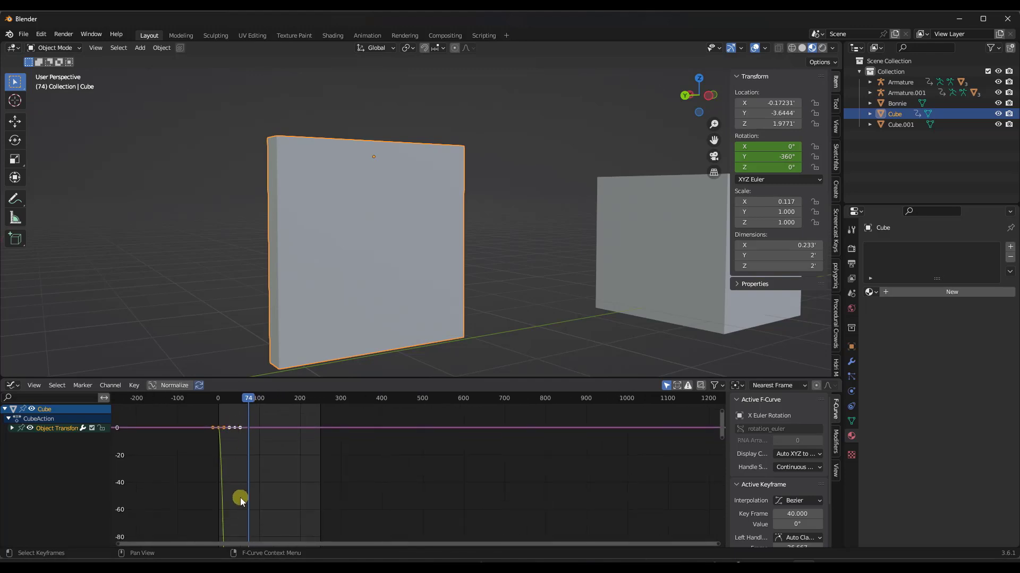
pyautogui.scroll(-4, 239, 453)
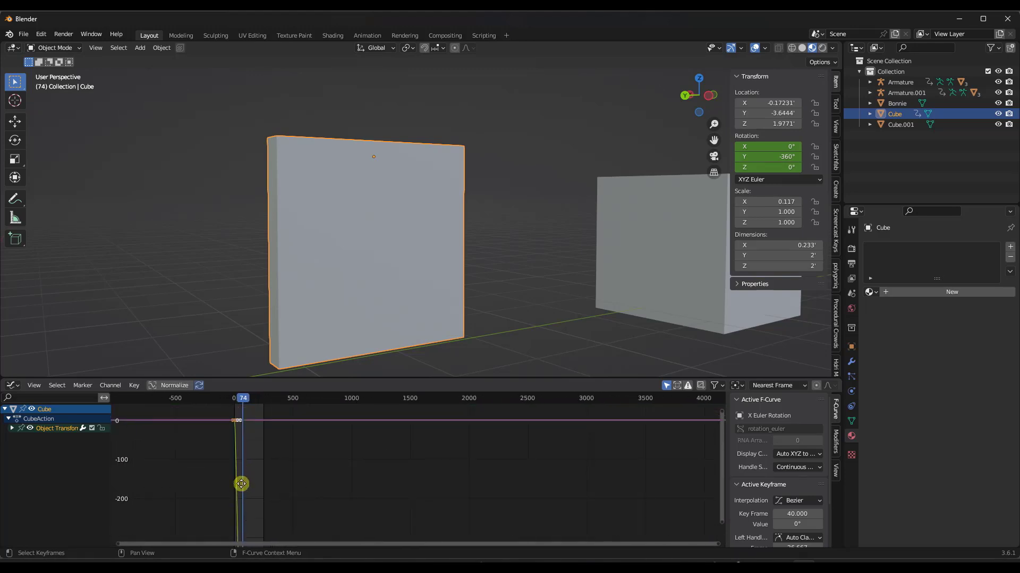
pyautogui.moveTo(235, 507); pyautogui.dragTo(243, 423, button='middle')
pyautogui.scroll(8, 250, 482)
pyautogui.scroll(6, 248, 481)
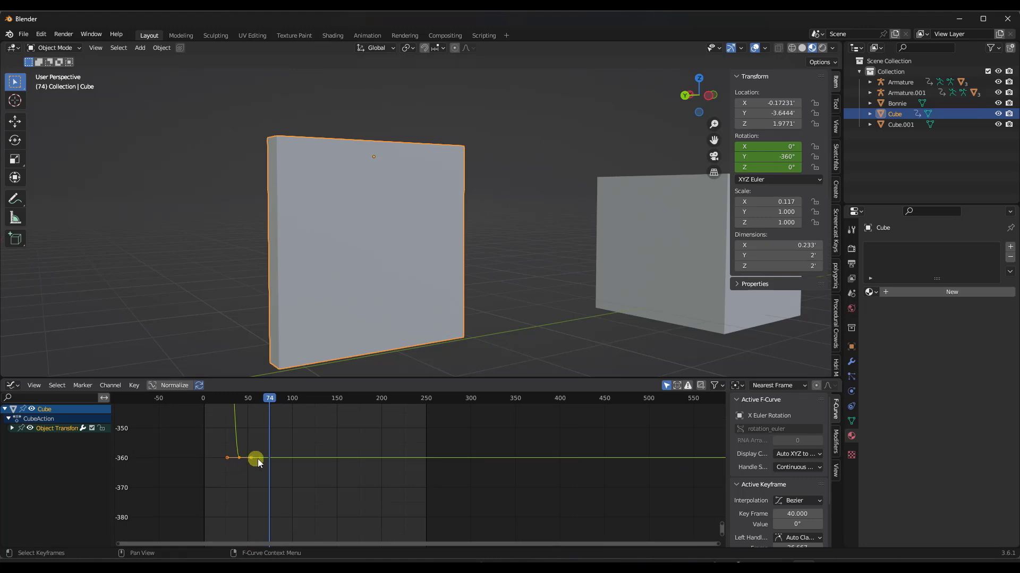
pyautogui.scroll(-12, 275, 469)
pyautogui.moveTo(254, 448); pyautogui.dragTo(275, 524, button='middle')
pyautogui.scroll(-15, 280, 486)
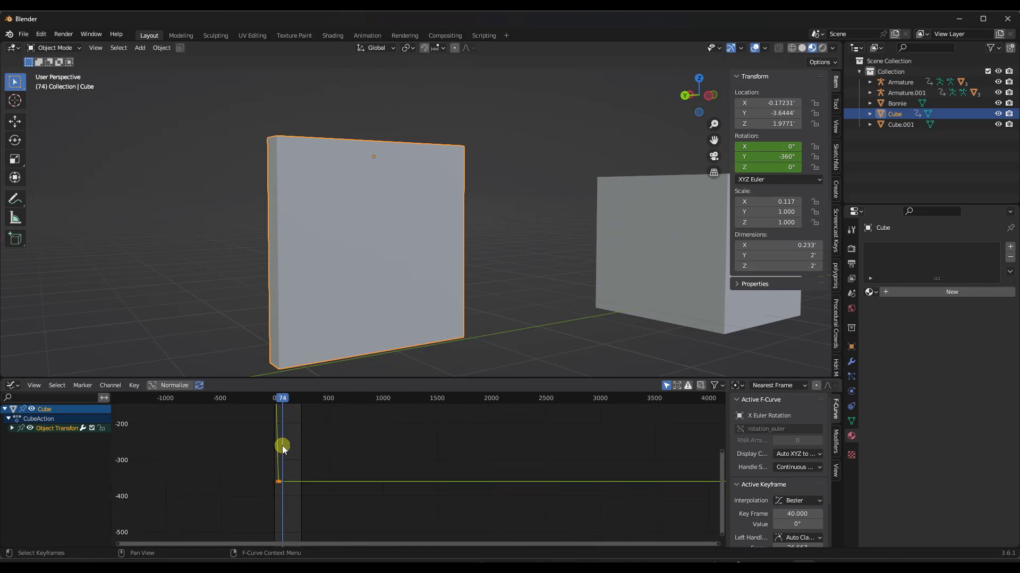
pyautogui.moveTo(289, 432); pyautogui.dragTo(295, 461, button='middle')
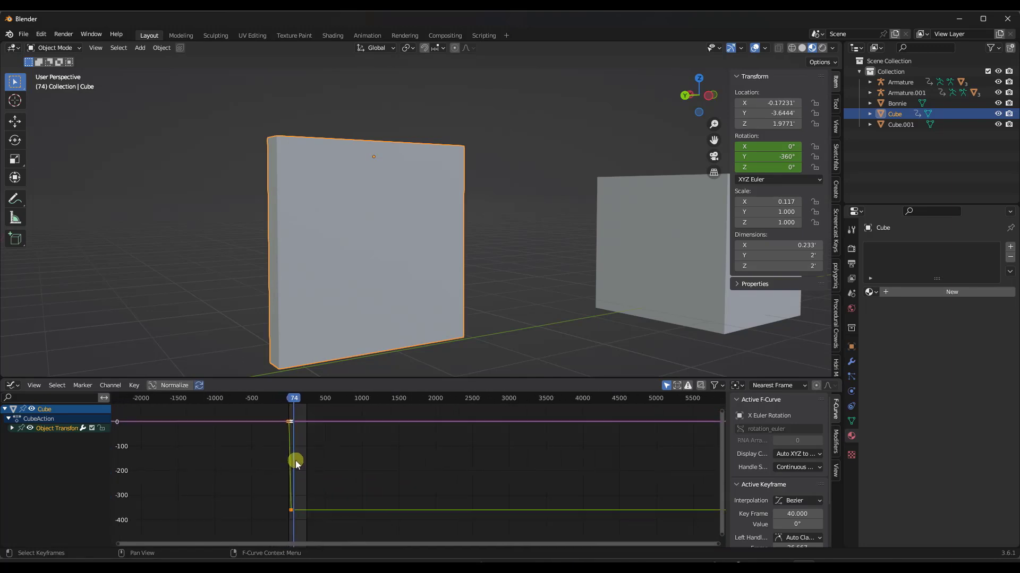
pyautogui.moveTo(274, 412); pyautogui.dragTo(308, 529)
pyautogui.moveTo(296, 402); pyautogui.dragTo(292, 402)
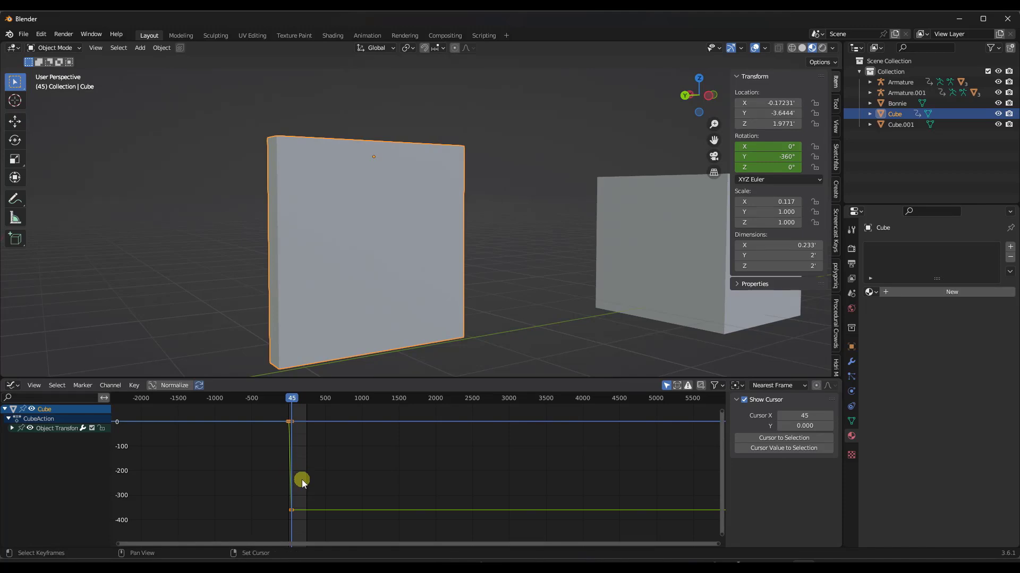
pyautogui.hotkey('shift', 'e')
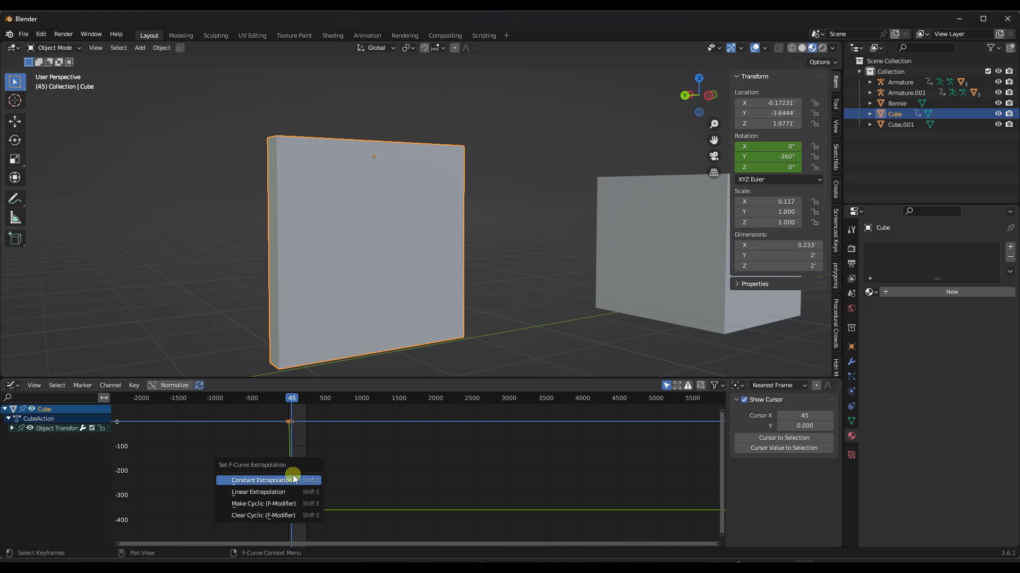
pyautogui.click(271, 505)
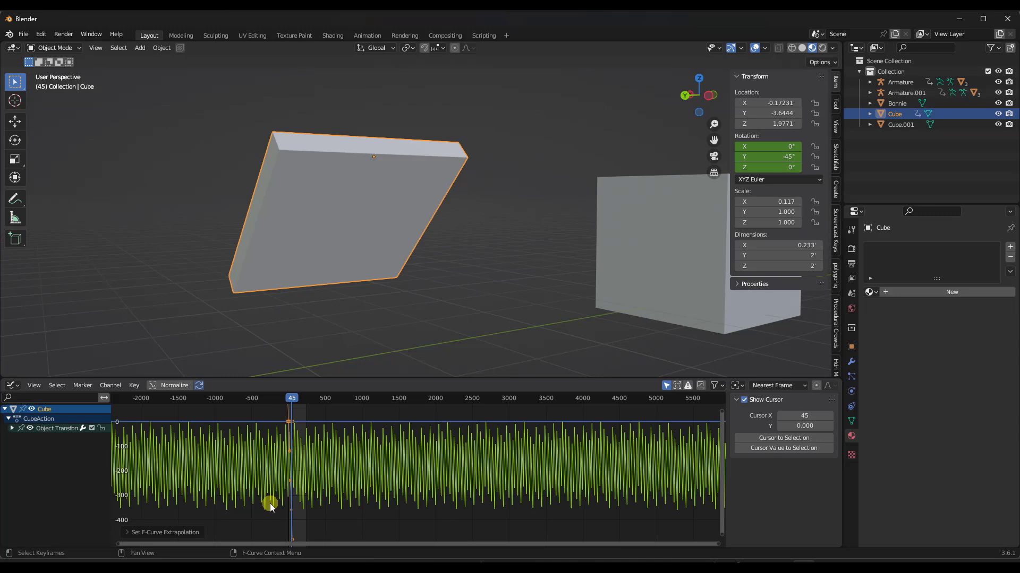
# Play the animation from frame 0 to check the flattened cube's cyclic rotation against its curves.
pyautogui.moveTo(295, 405); pyautogui.dragTo(288, 405)
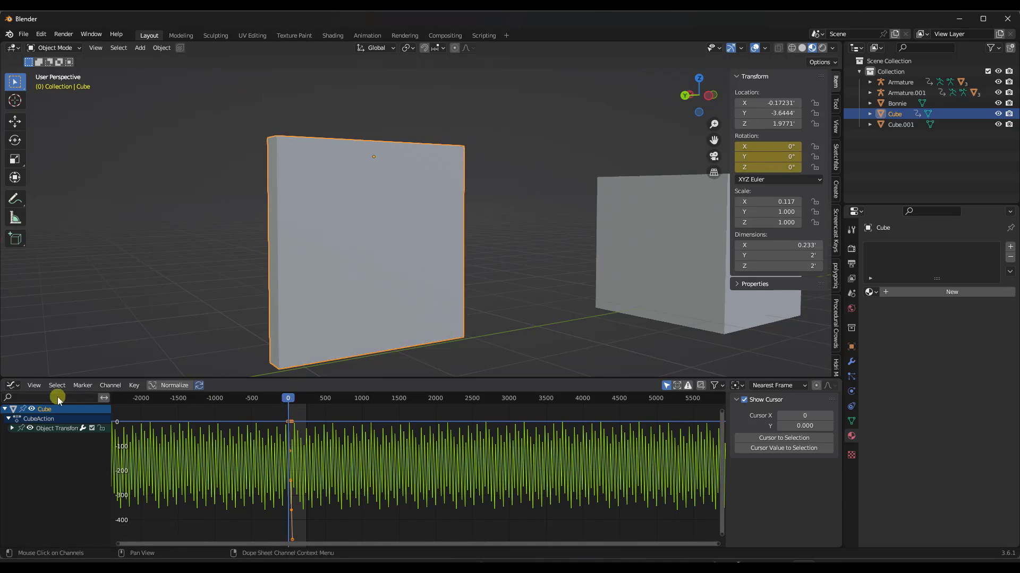
pyautogui.press('space')
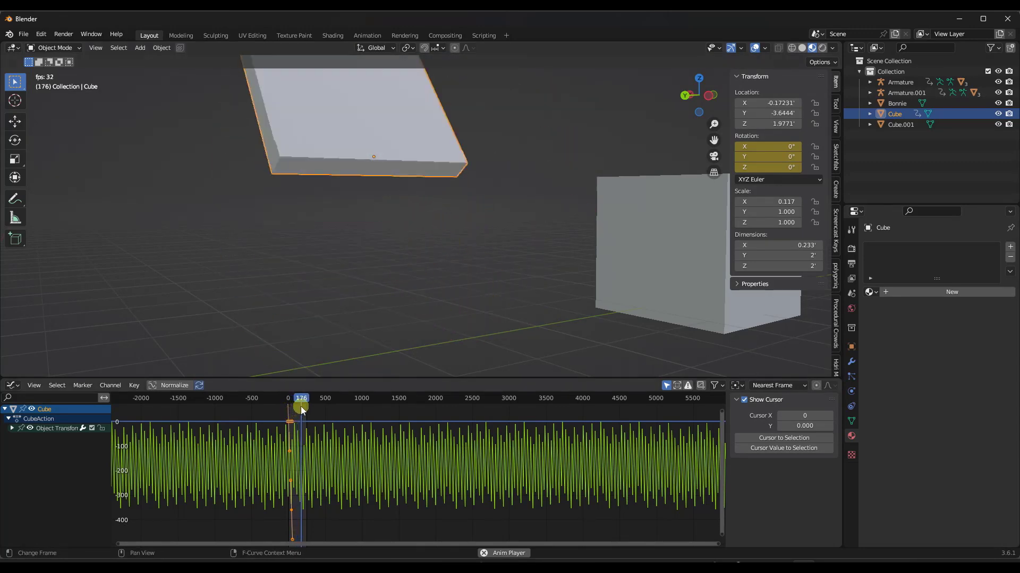
pyautogui.scroll(3, 289, 450)
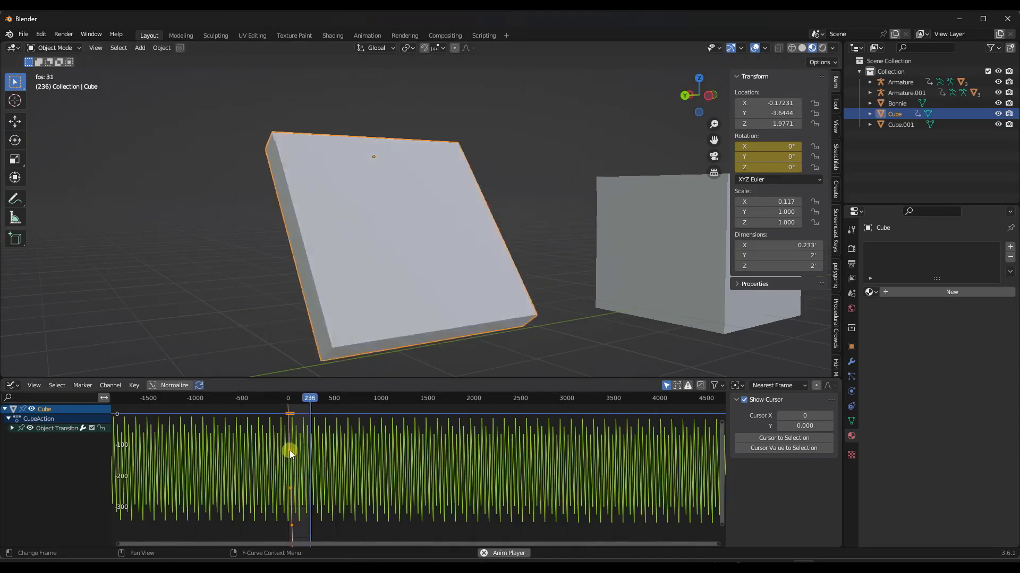
pyautogui.scroll(-1, 300, 434)
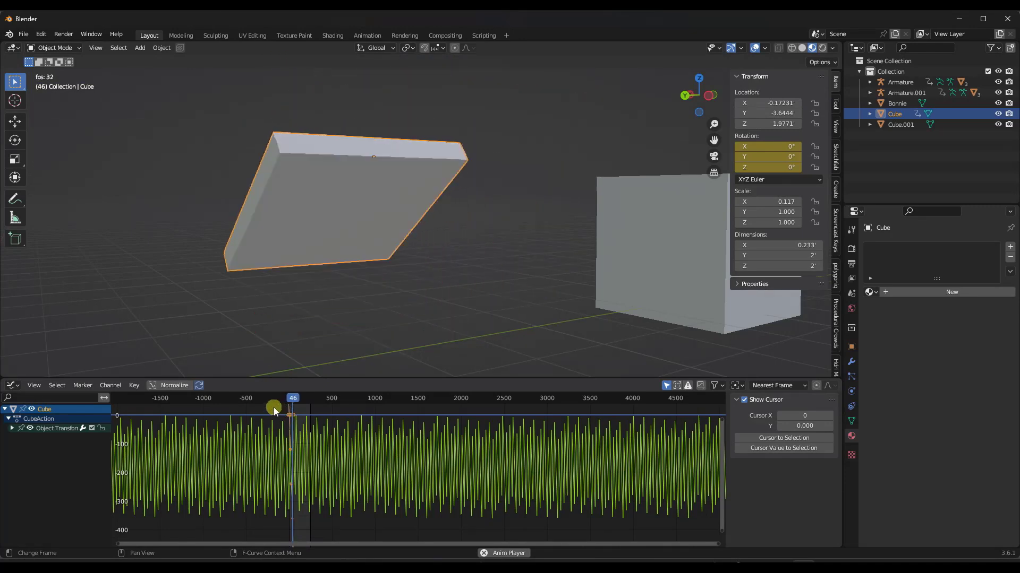
# Scale the selected rotation keyframes up along the X (time) axis to slow the looping spin.
pyautogui.press('s')
pyautogui.press('x')
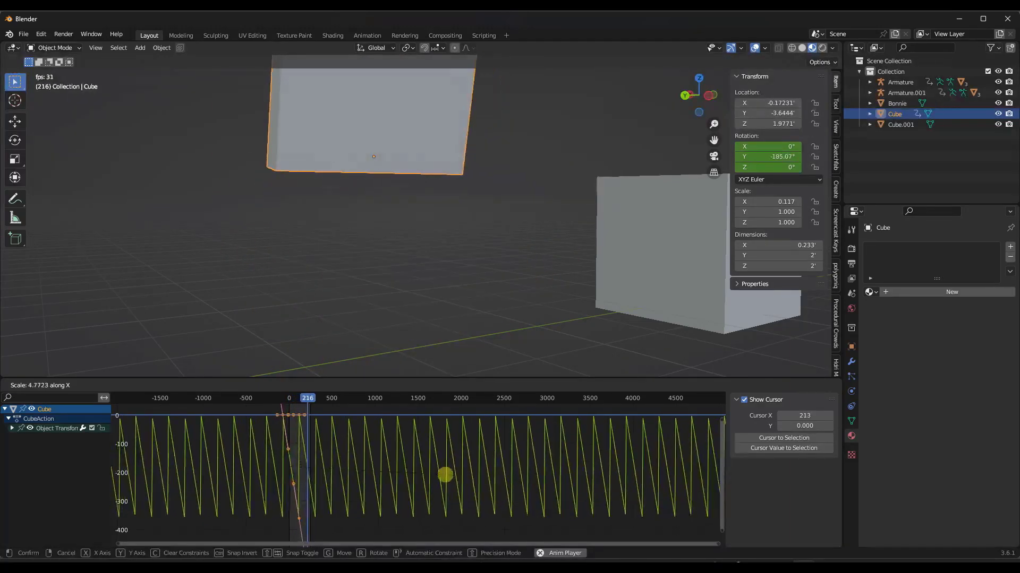
pyautogui.click(368, 476)
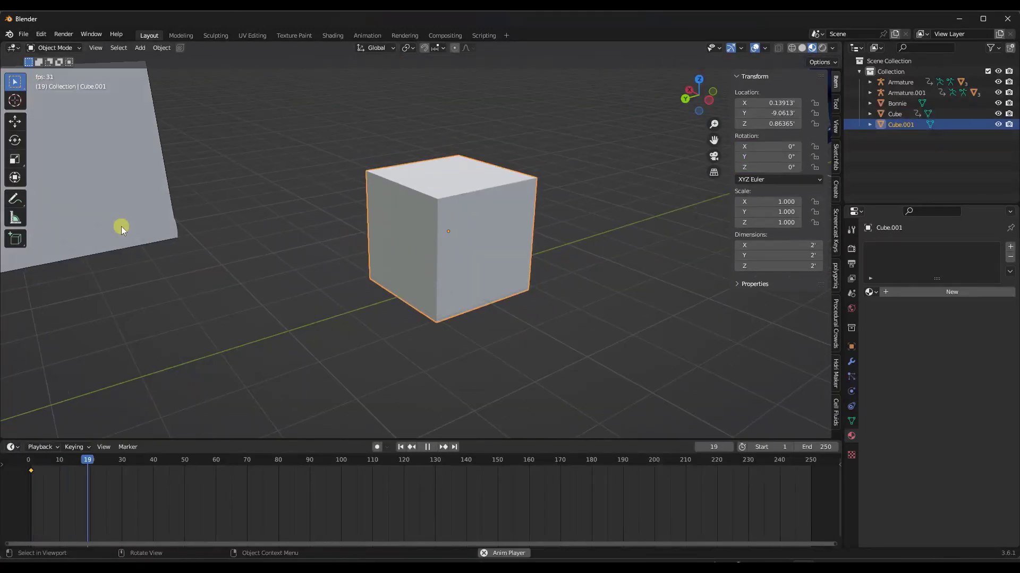
# Stop playback and insert a Location keyframe on the second cube, Cube.001, at frame 0.
pyautogui.press('space')
pyautogui.moveTo(129, 460); pyautogui.dragTo(27, 463)
pyautogui.click(429, 259)
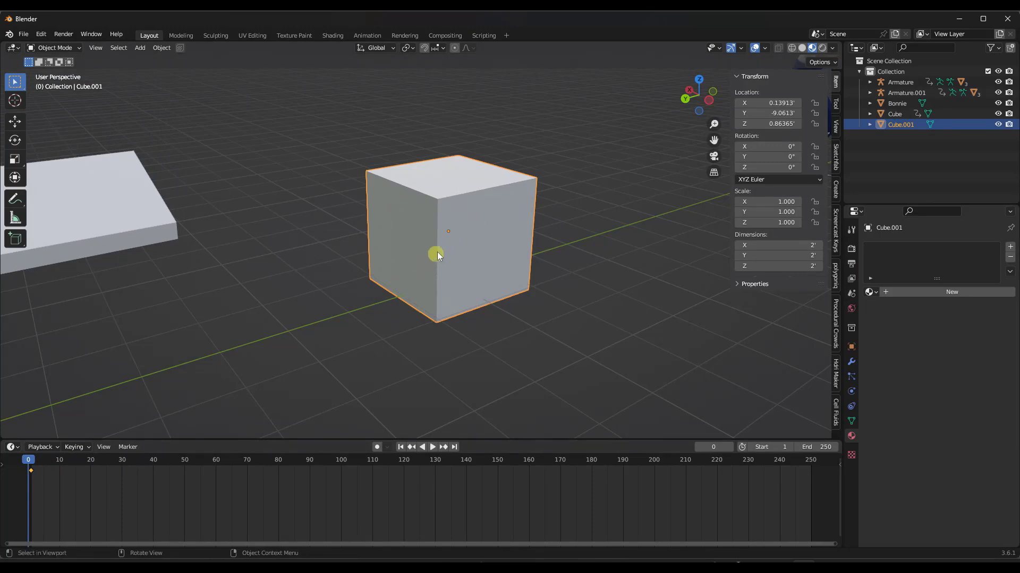
pyautogui.press('i')
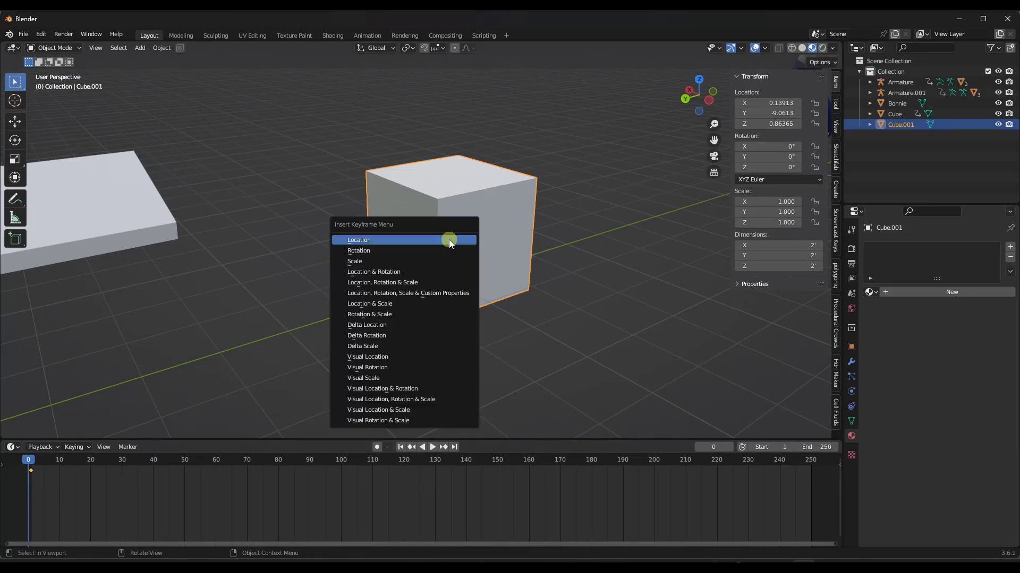
pyautogui.click(393, 240)
# At frame 40, move Cube.001 about 5.28' along the global X axis and insert a Location keyframe.
pyautogui.moveTo(29, 462); pyautogui.dragTo(153, 458)
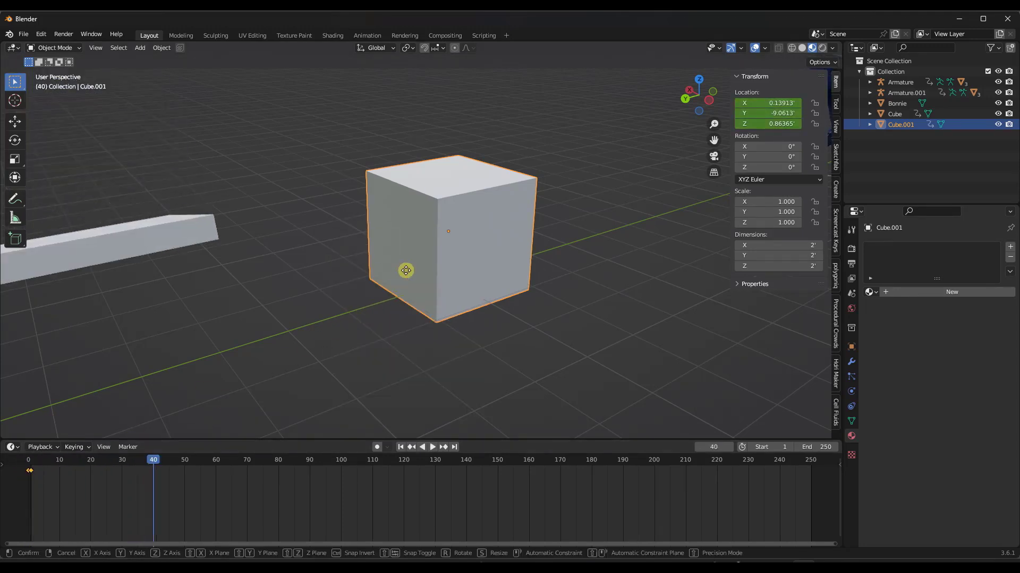
pyautogui.press('g')
pyautogui.press('y')
pyautogui.press('x')
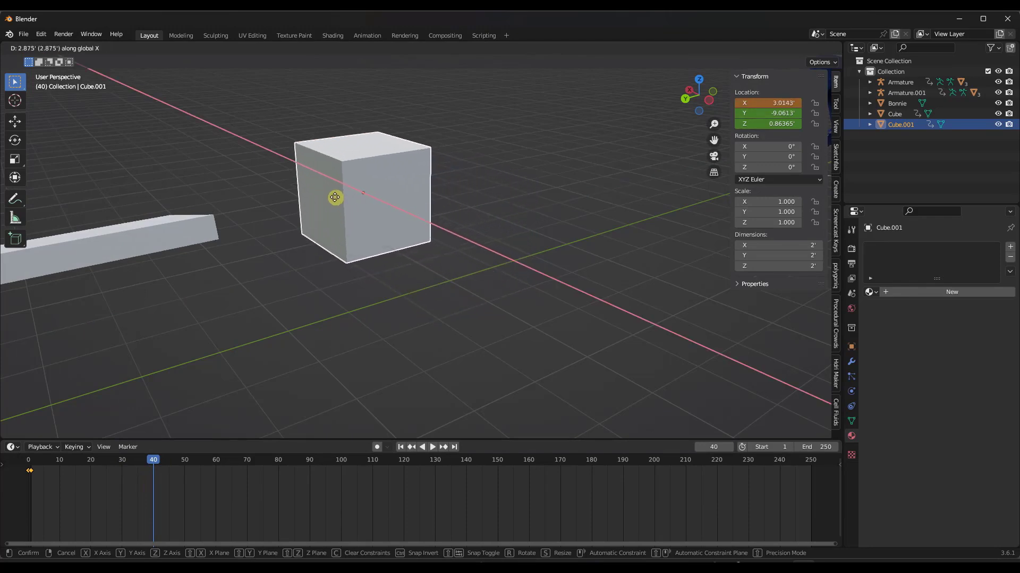
pyautogui.click(282, 183)
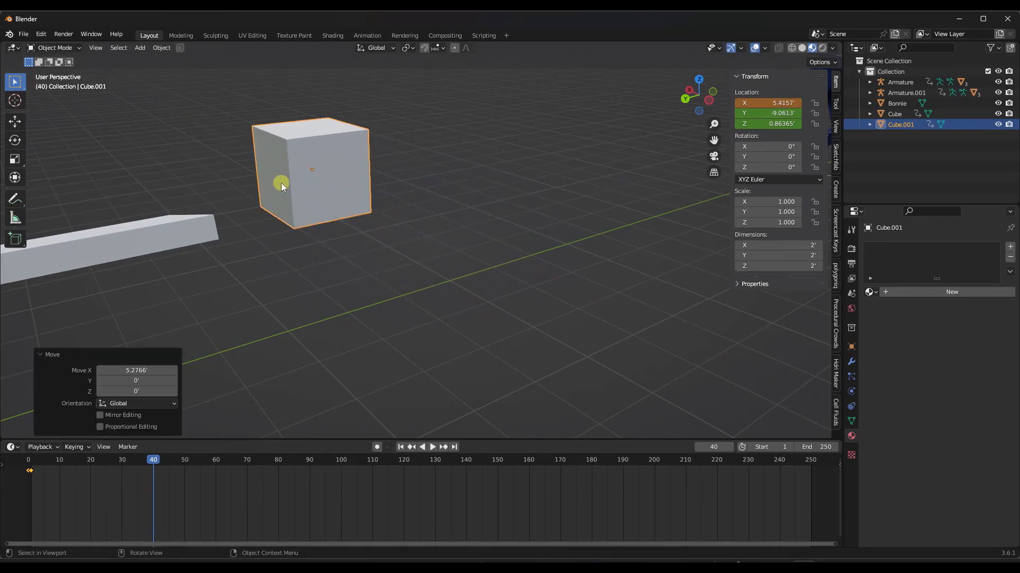
pyautogui.press('i')
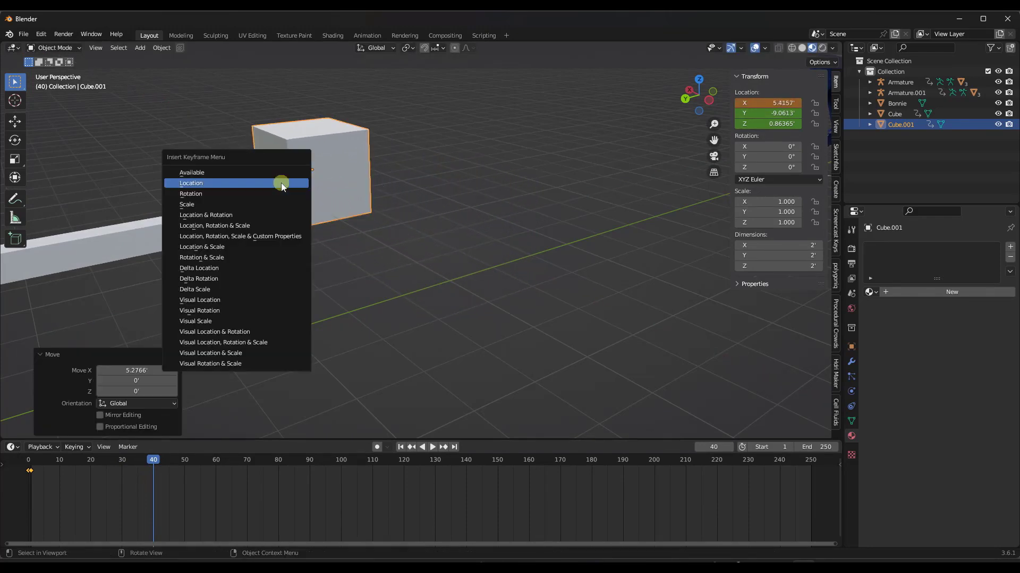
pyautogui.click(218, 183)
# Play the animation from frame 0 and view Cube.001's movement between its location keyframes.
pyautogui.moveTo(155, 461); pyautogui.dragTo(27, 462)
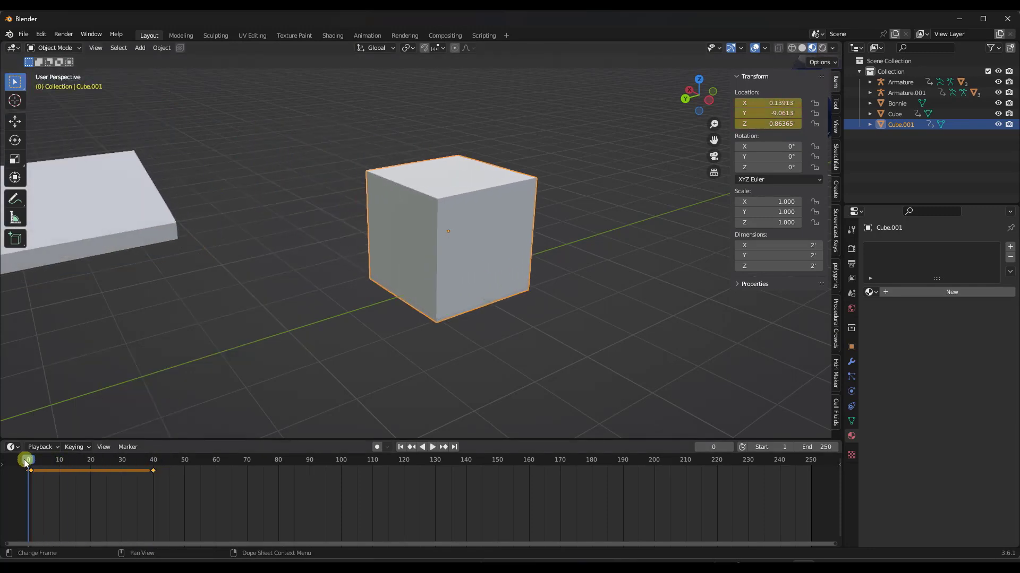
pyautogui.click(428, 447)
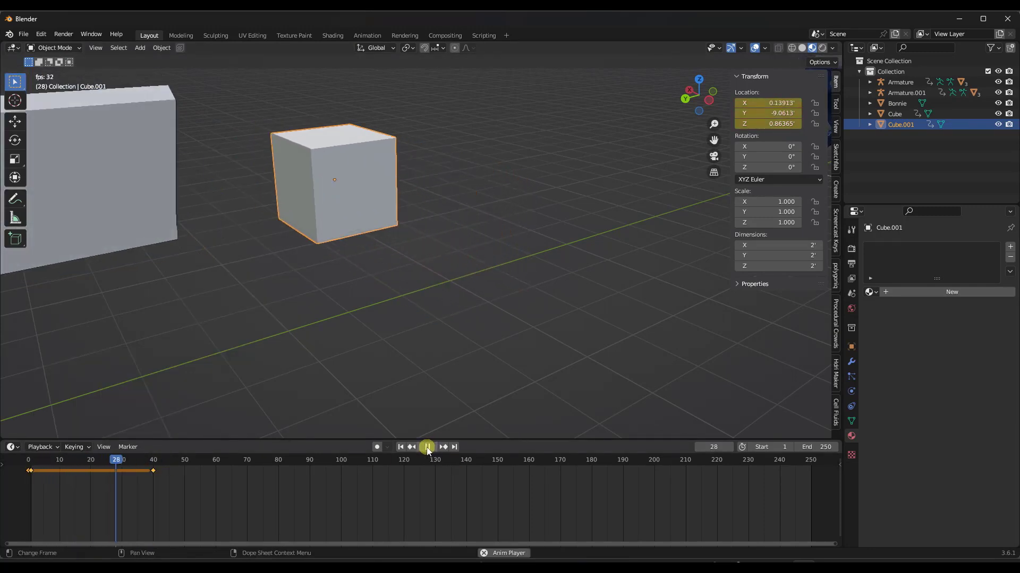
pyautogui.click(428, 447)
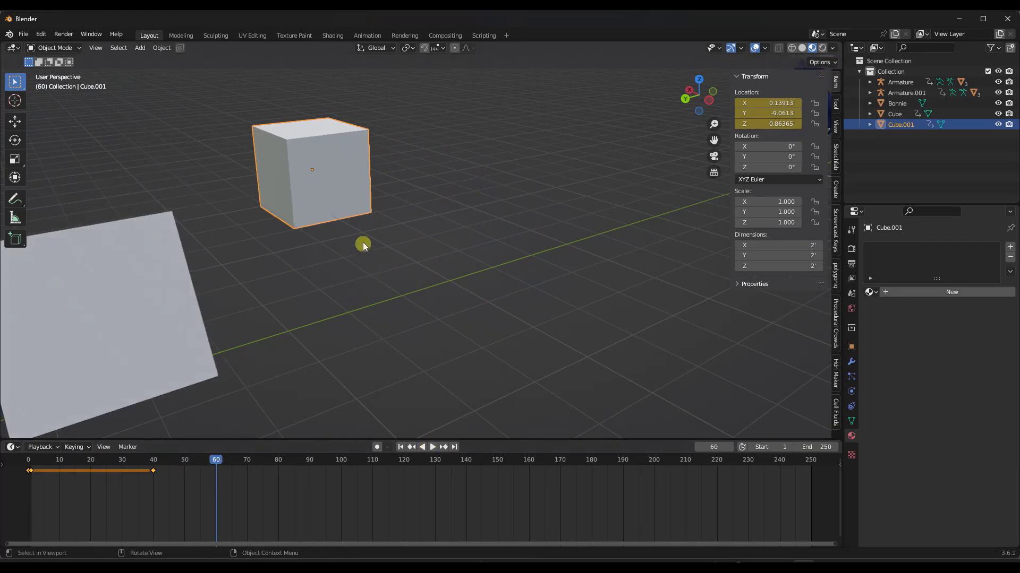
pyautogui.scroll(-2, 365, 247)
pyautogui.scroll(2, 236, 214)
pyautogui.moveTo(286, 182); pyautogui.dragTo(289, 199, button='middle')
pyautogui.scroll(-3, 345, 218)
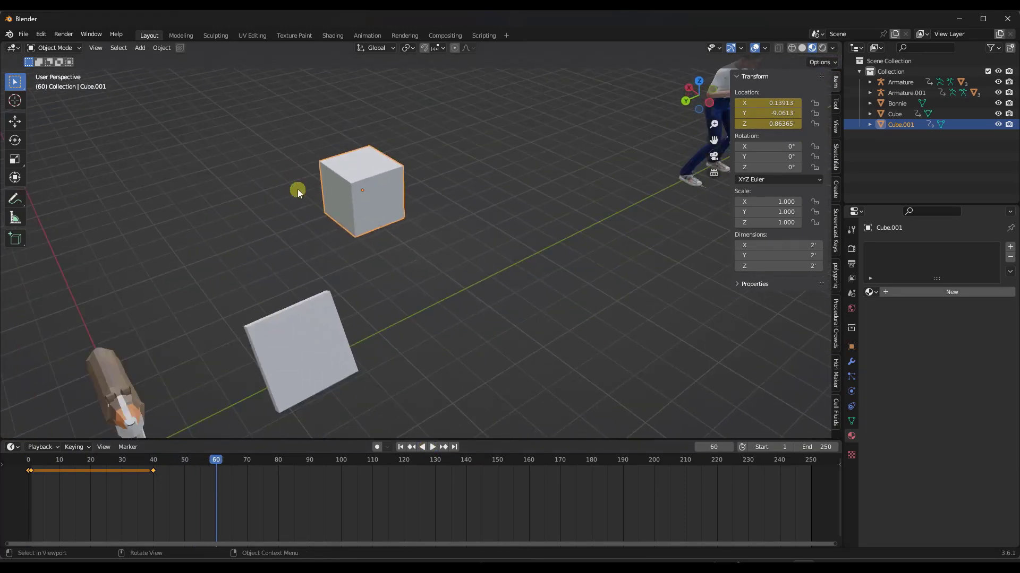
pyautogui.scroll(4, 302, 195)
pyautogui.keyDown('shift'); pyautogui.moveTo(398, 153); pyautogui.dragTo(449, 162, button='middle'); pyautogui.keyUp('shift')
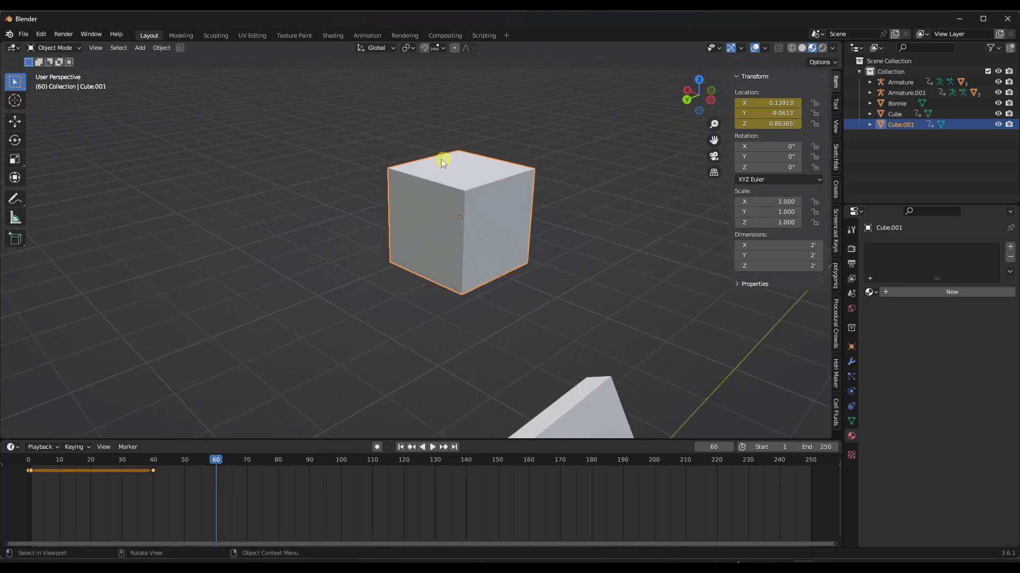
# Switch the timeline area to the Graph Editor and expand Cube.001's Object Transforms channels.
pyautogui.click(10, 448)
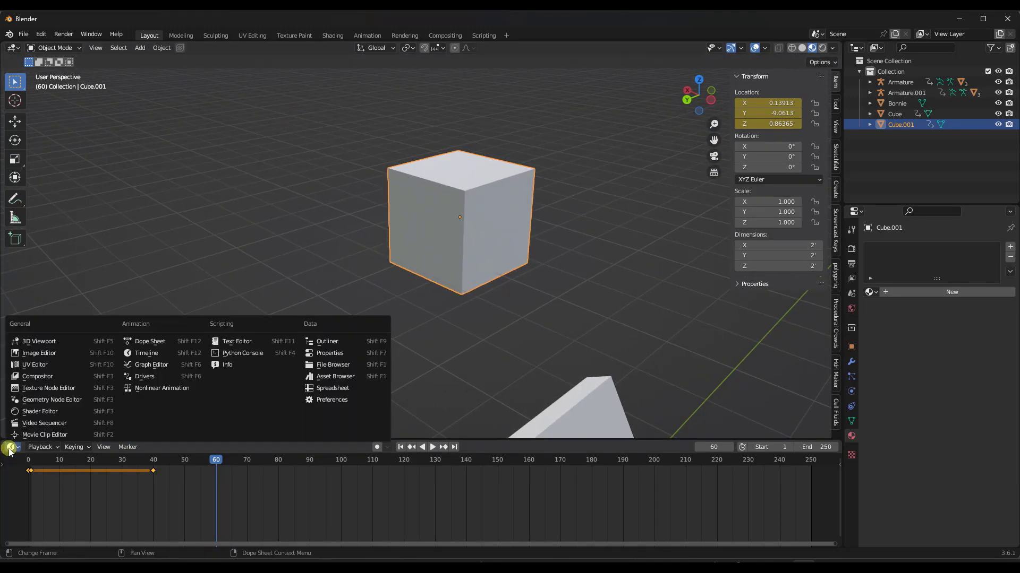
pyautogui.click(19, 447)
pyautogui.click(11, 448)
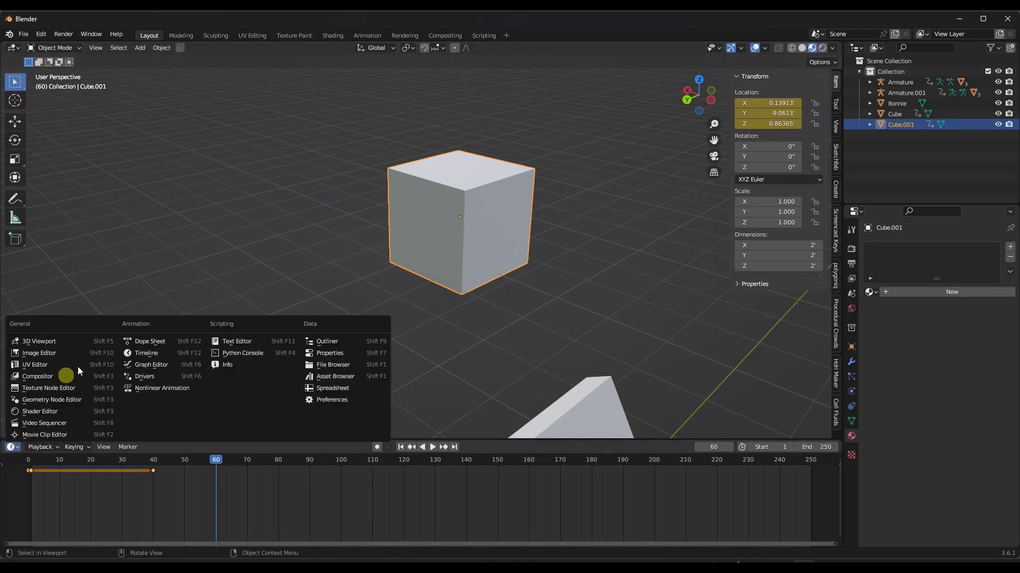
pyautogui.click(166, 365)
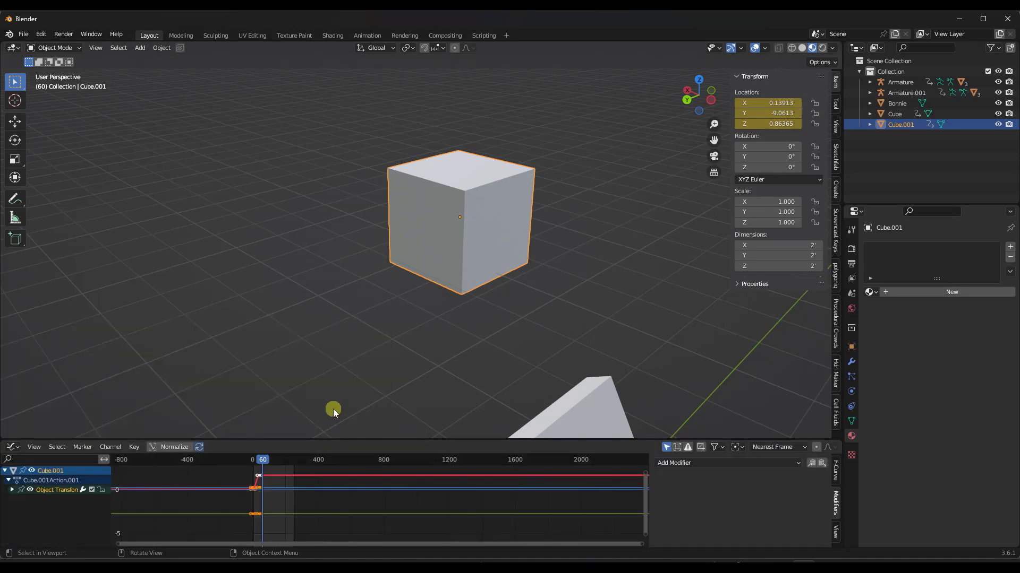
pyautogui.click(12, 489)
pyautogui.click(52, 519)
pyautogui.scroll(5, 266, 497)
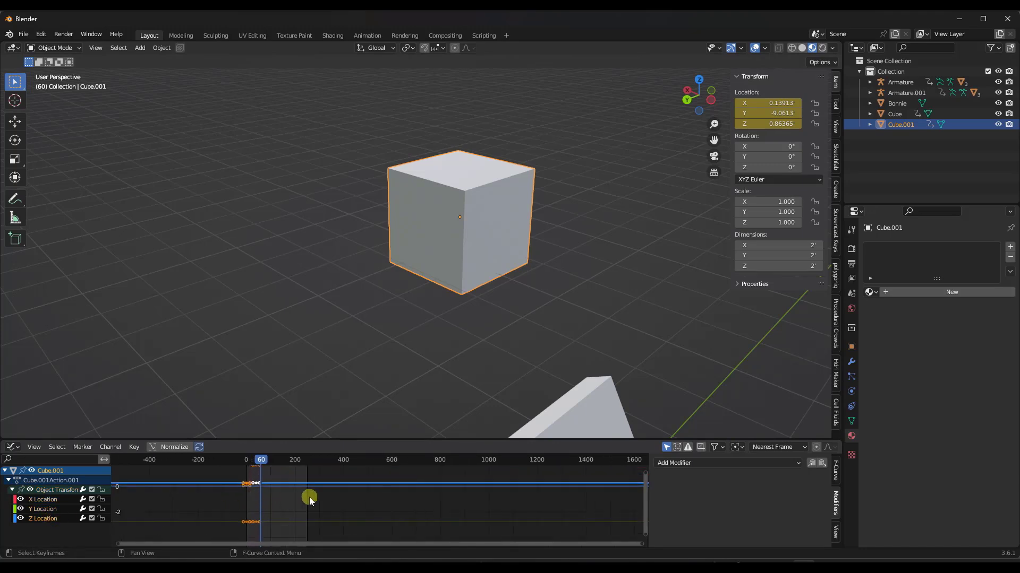
# Select the X Location channel, enlarge the Graph Editor, and set the curve's extrapolation to Make Cyclic (F-Modifier).
pyautogui.scroll(-4, 310, 498)
pyautogui.scroll(3, 180, 499)
pyautogui.keyDown('shift'); pyautogui.click(32, 500); pyautogui.keyUp('shift')
pyautogui.scroll(3, 298, 478)
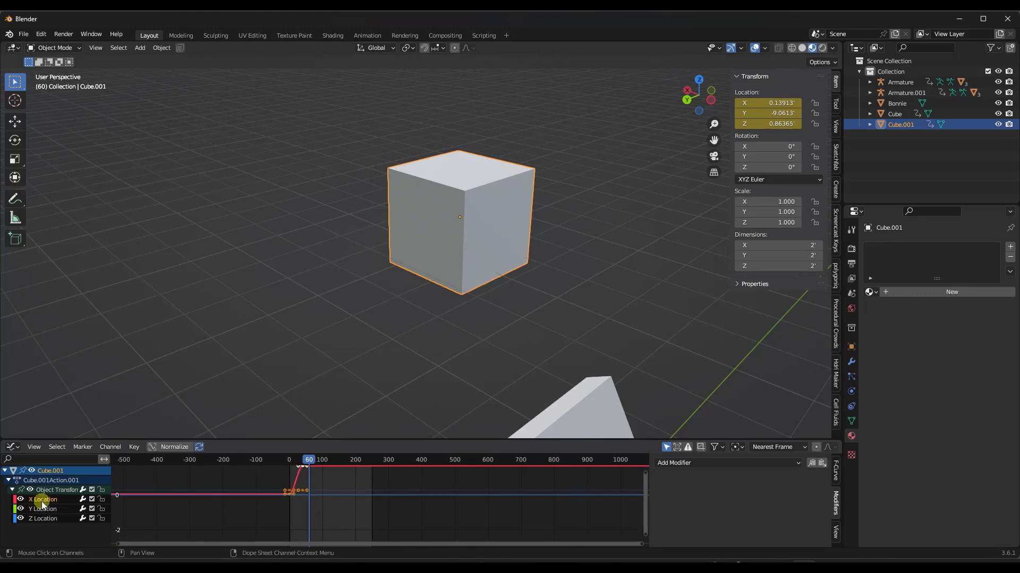
pyautogui.scroll(-2, 327, 492)
pyautogui.moveTo(308, 442); pyautogui.dragTo(319, 349)
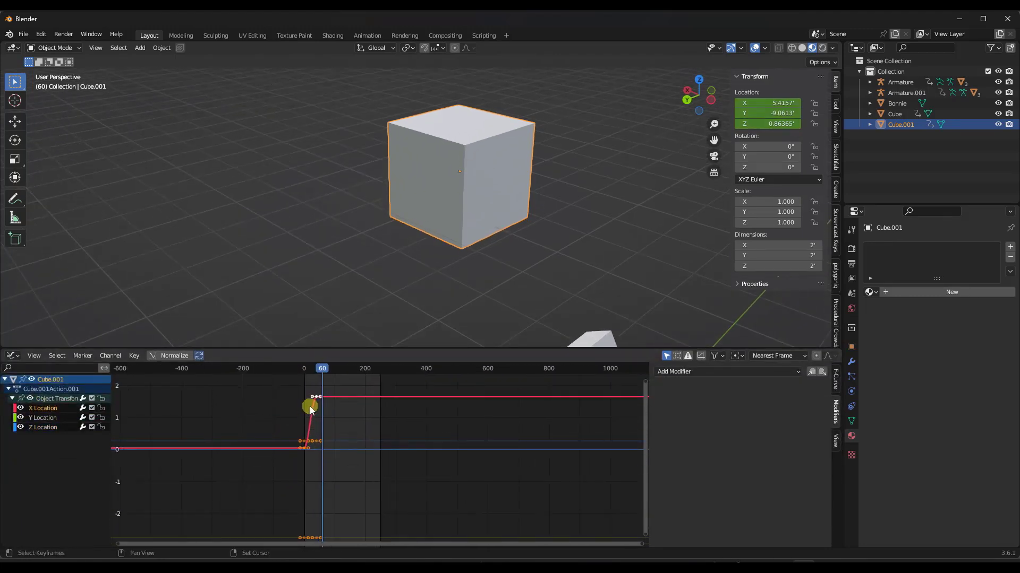
pyautogui.hotkey('shift', 'e')
pyautogui.click(297, 407)
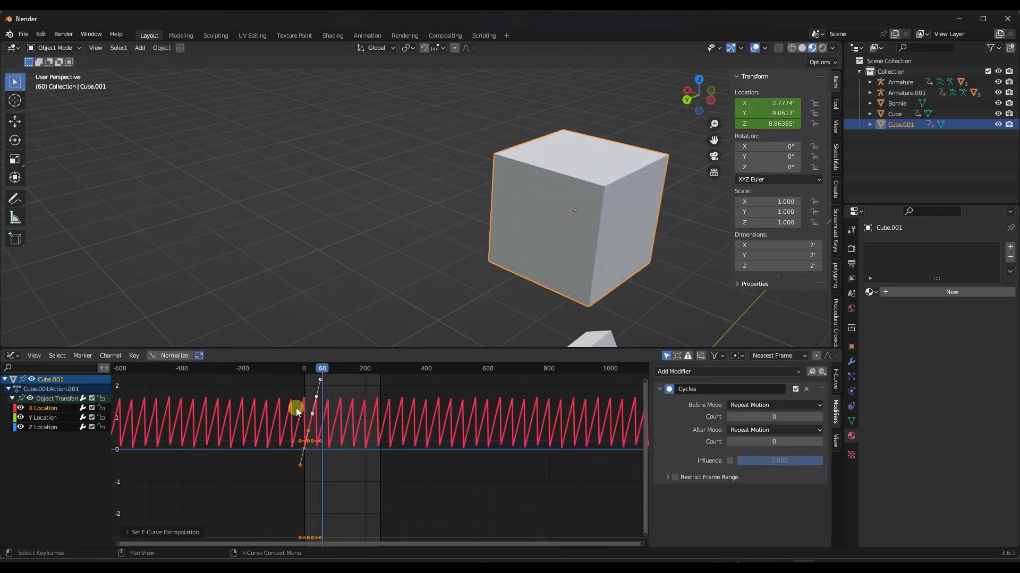
# Play the animation from frame 0 to check Cube.001's cyclic movement against its X Location curve.
pyautogui.moveTo(323, 369); pyautogui.dragTo(295, 374)
pyautogui.press('space')
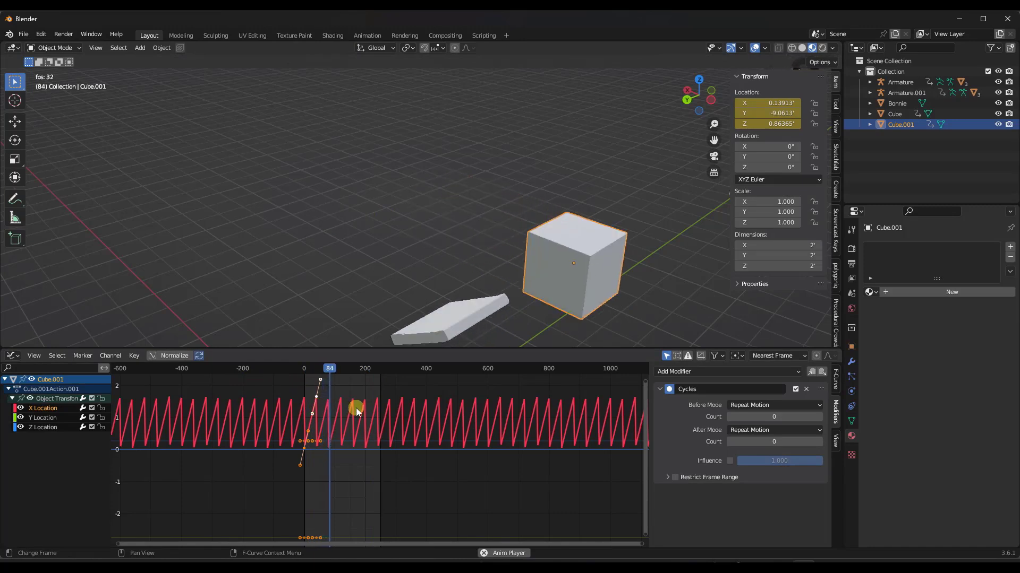
pyautogui.press('space')
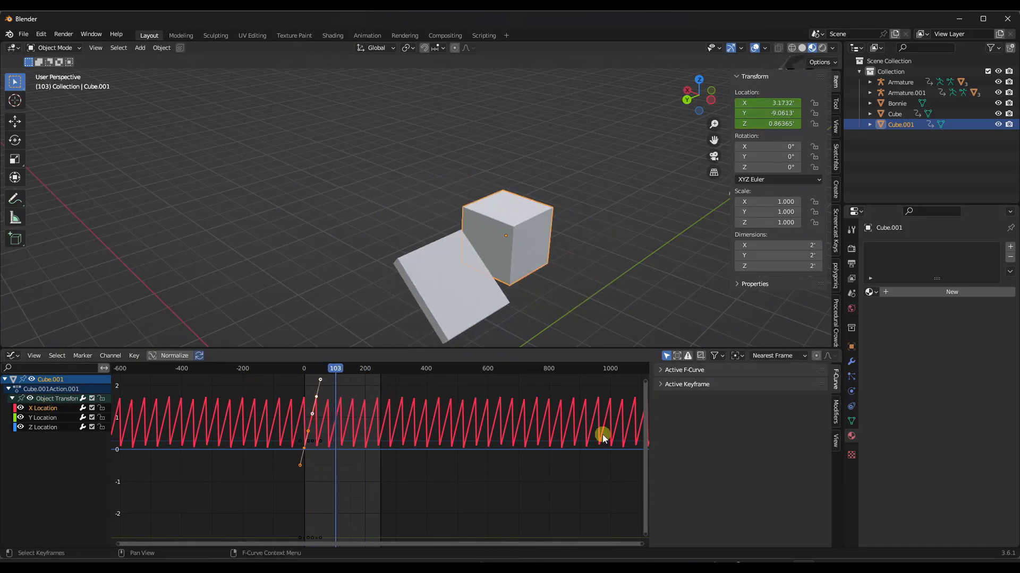
# Display the X Location curve's Cycles modifier, replay the loop, and return to frame 0.
pyautogui.click(835, 411)
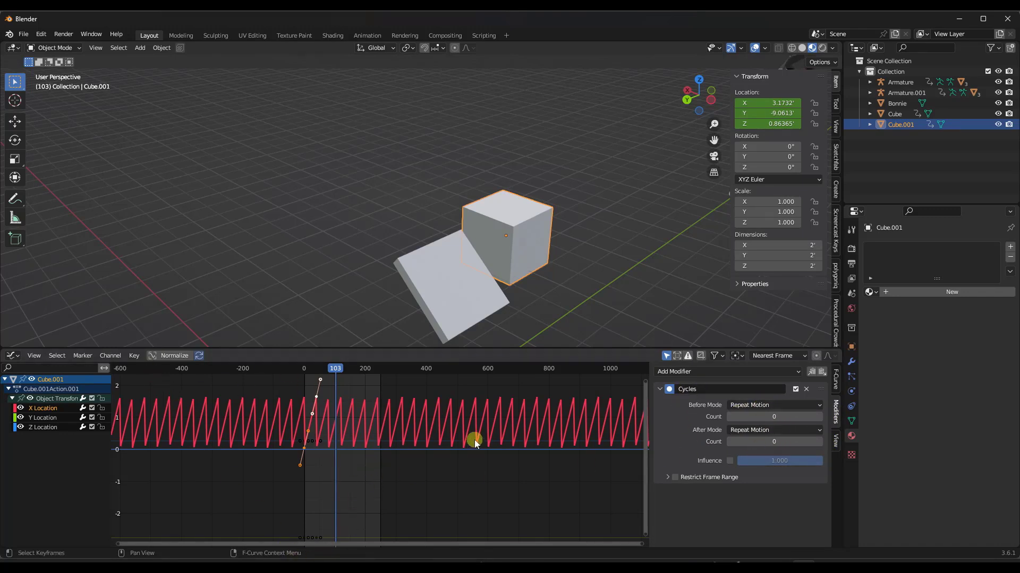
pyautogui.press('space')
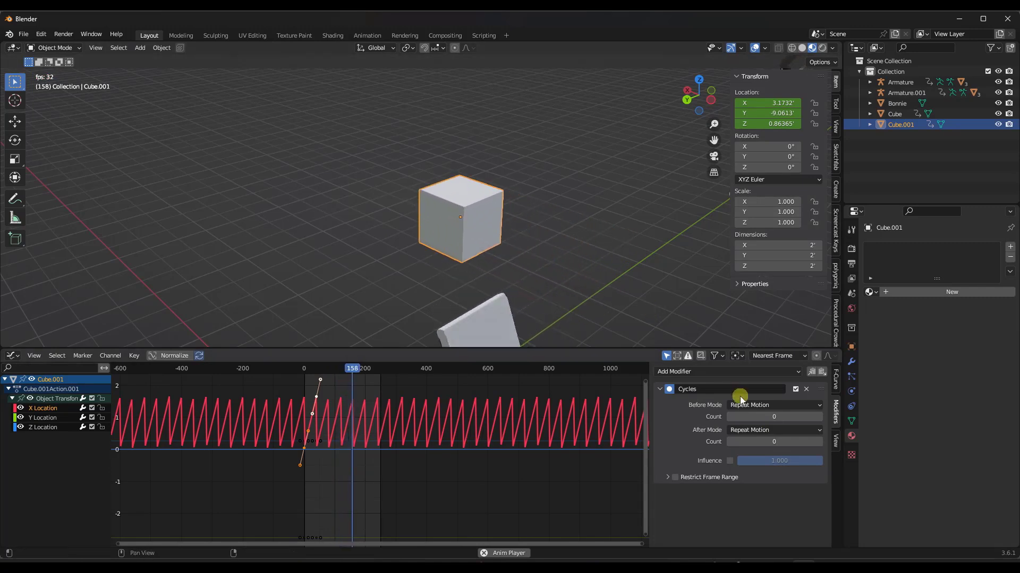
pyautogui.press('space')
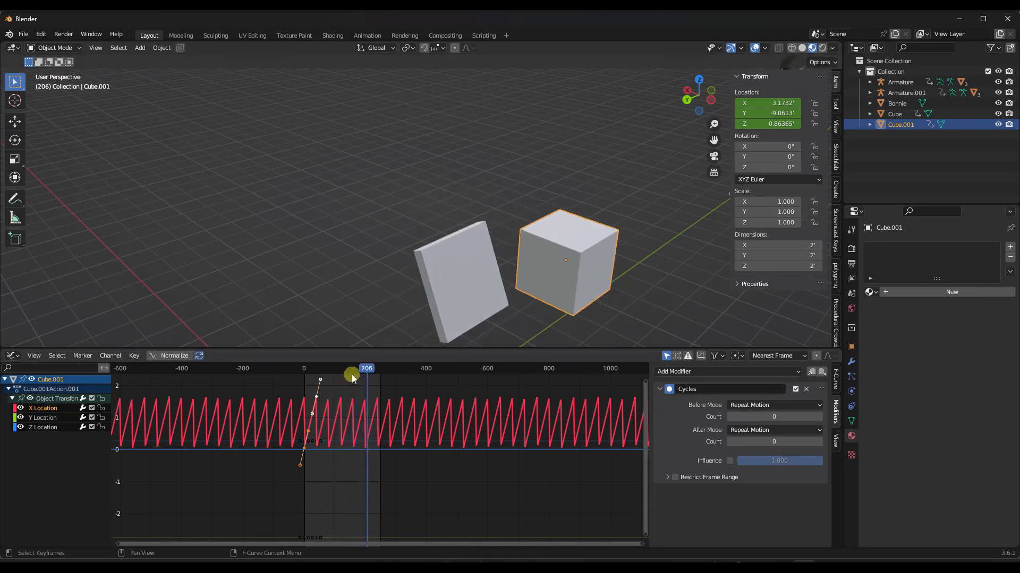
pyautogui.moveTo(367, 370); pyautogui.dragTo(301, 377)
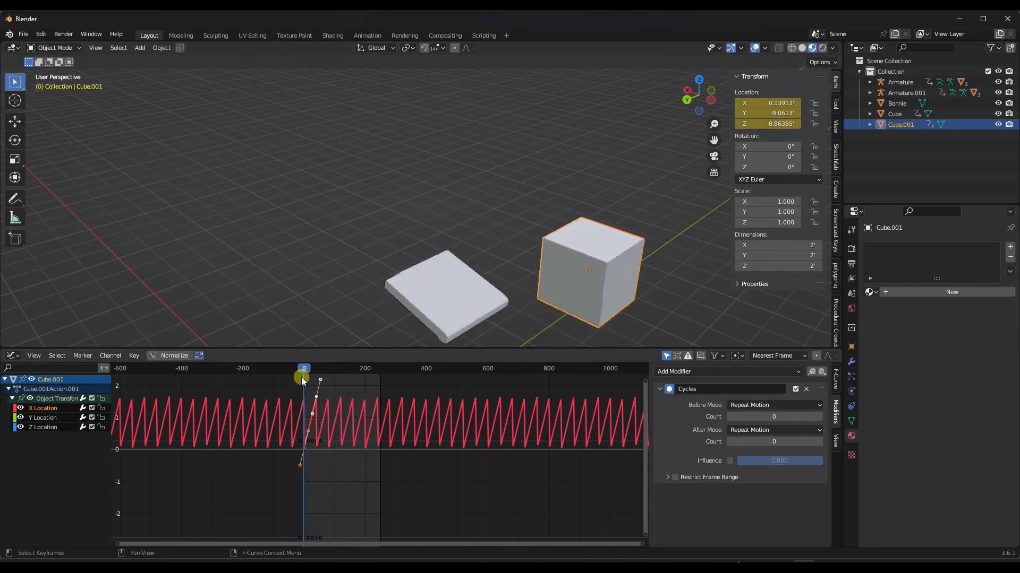
# Set the After Mode of the X Location curve's Cycles modifier to Repeat with Offset.
pyautogui.click(755, 406)
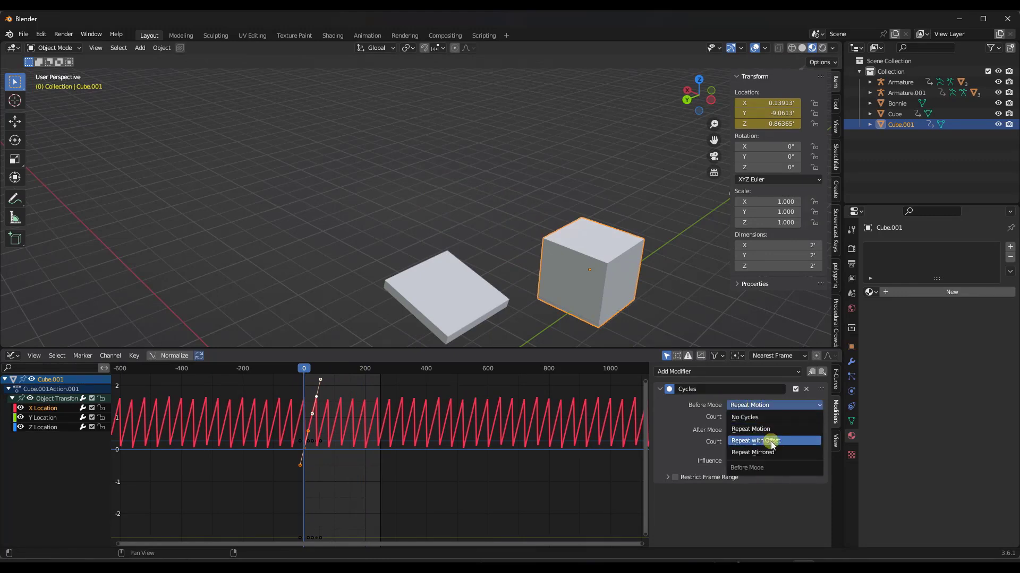
pyautogui.click(689, 425)
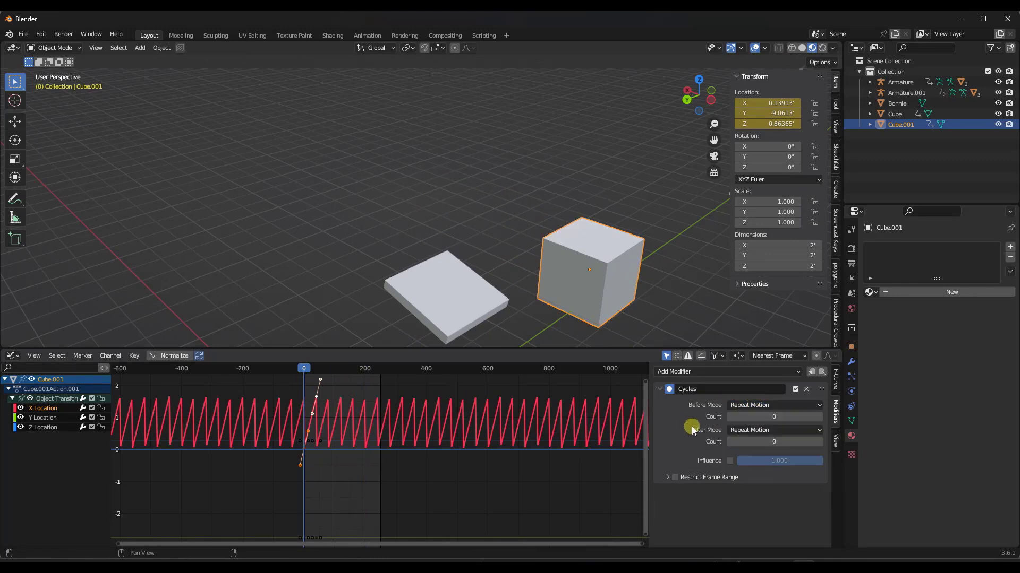
pyautogui.click(762, 430)
pyautogui.click(768, 466)
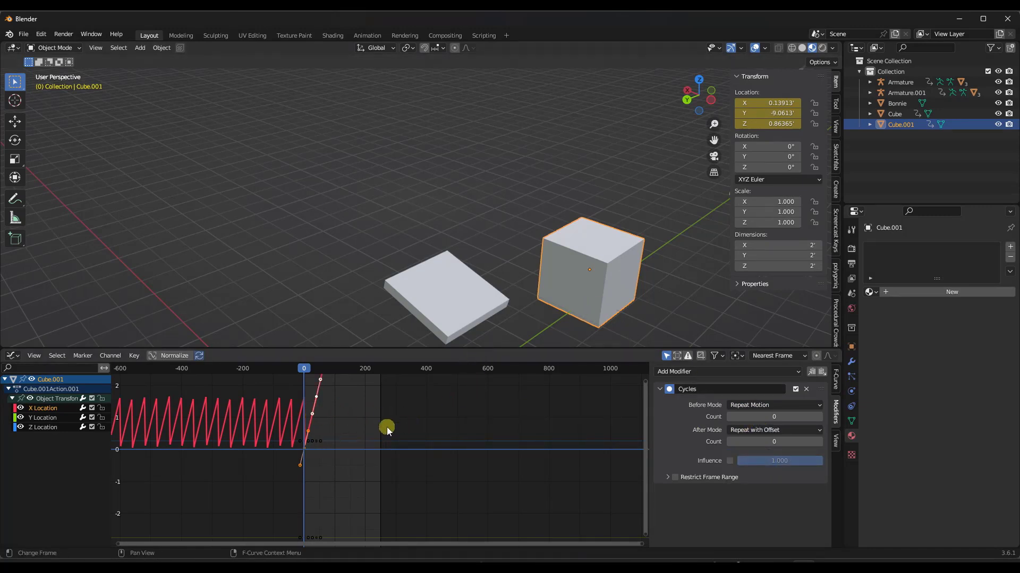
# Examine the extended X Location curve and play the animation to check Cube.001's offset motion in the scene.
pyautogui.scroll(-15, 327, 471)
pyautogui.scroll(-1, 327, 469)
pyautogui.scroll(2, 372, 412)
pyautogui.scroll(-2, 362, 406)
pyautogui.moveTo(359, 408)
pyautogui.mouseDown(button='middle')
pyautogui.moveTo(366, 483)
pyautogui.moveTo(367, 407)
pyautogui.mouseUp(button='middle')
pyautogui.scroll(8, 337, 461)
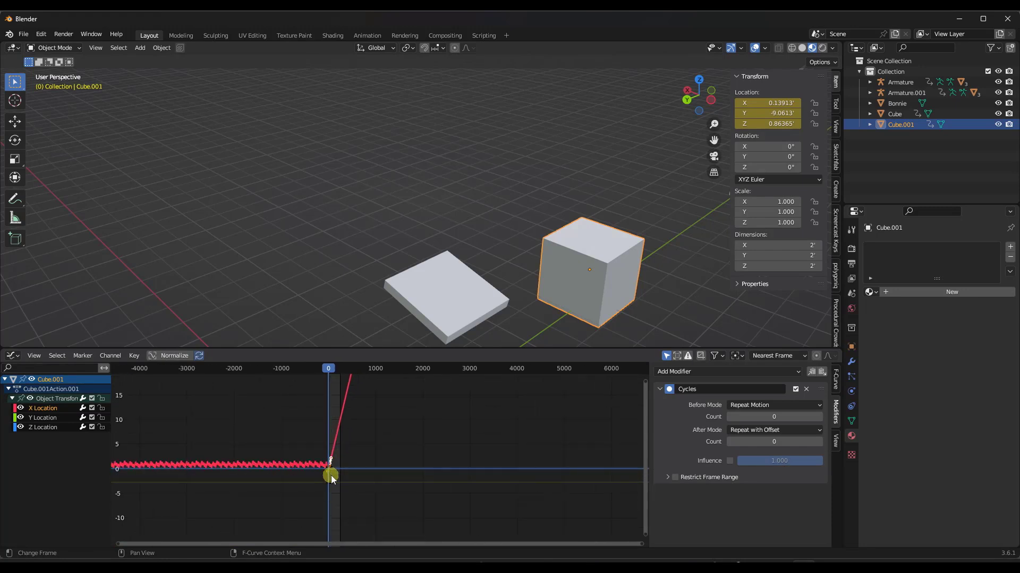
pyautogui.press('space')
pyautogui.moveTo(581, 279); pyautogui.dragTo(380, 264, button='middle')
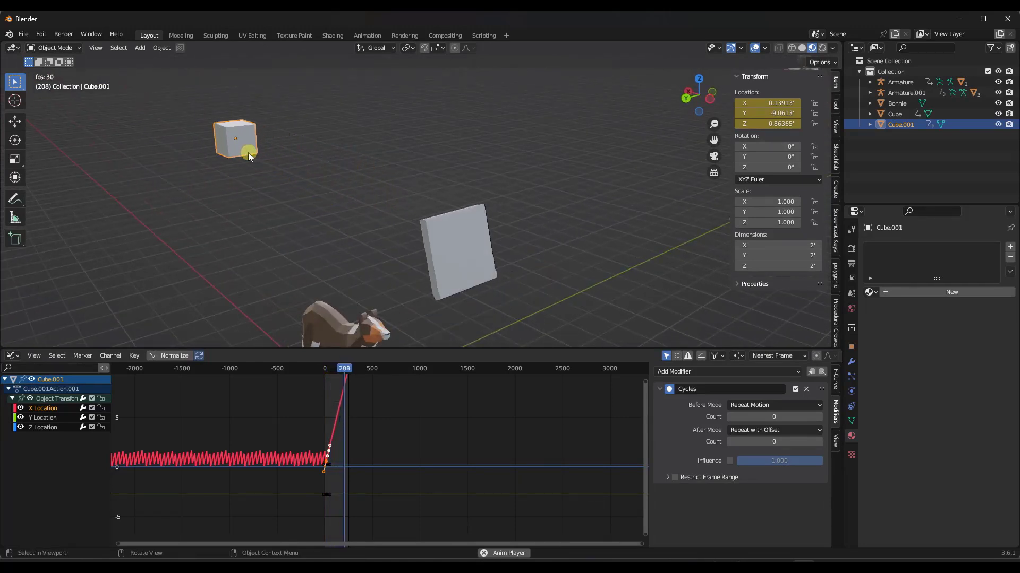
pyautogui.moveTo(308, 180)
pyautogui.mouseDown(button='middle')
pyautogui.moveTo(287, 176)
pyautogui.moveTo(296, 177)
pyautogui.mouseUp(button='middle')
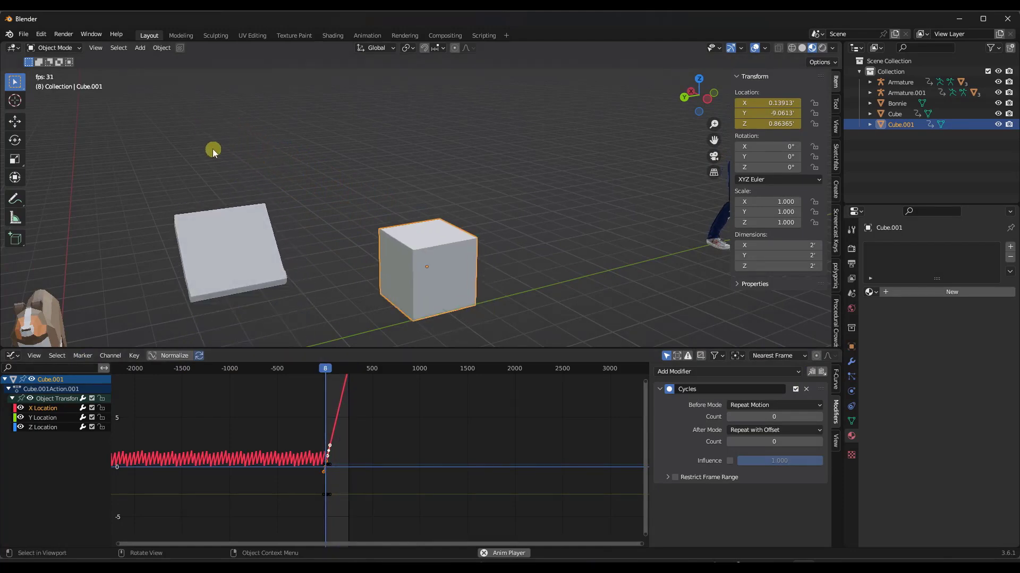
pyautogui.press('space')
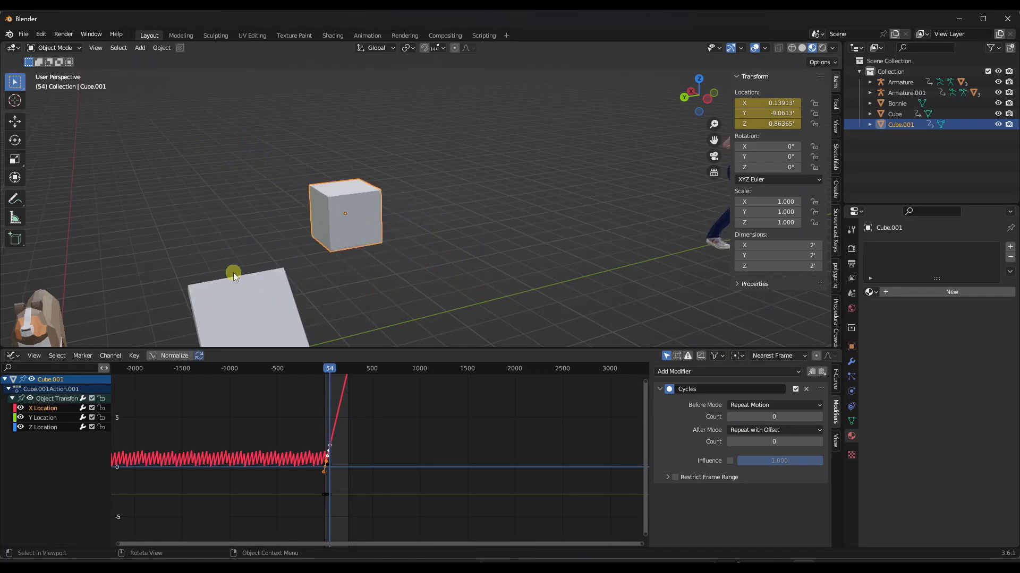
# Select the human character mesh Ch22_Sneakers and switch the Graph Editor area to the Timeline.
pyautogui.scroll(-4, 231, 229)
pyautogui.scroll(2, 480, 199)
pyautogui.click(473, 189)
pyautogui.moveTo(473, 189); pyautogui.dragTo(474, 227, button='middle')
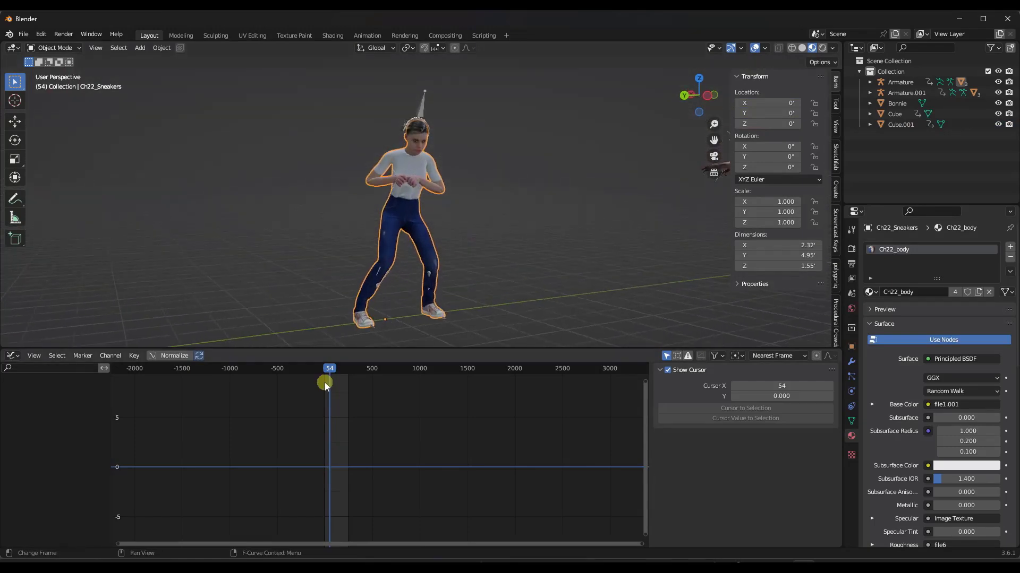
pyautogui.click(10, 357)
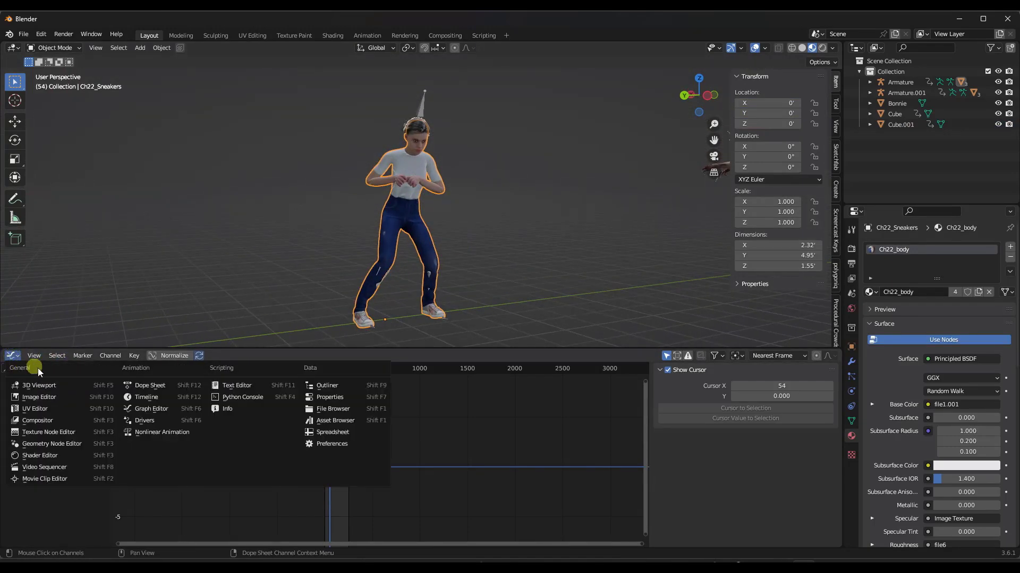
pyautogui.click(128, 399)
# Play the human character's animation from frame 0 to see where its motion ends, and return to frame 0.
pyautogui.moveTo(196, 370); pyautogui.dragTo(32, 368)
pyautogui.press('space')
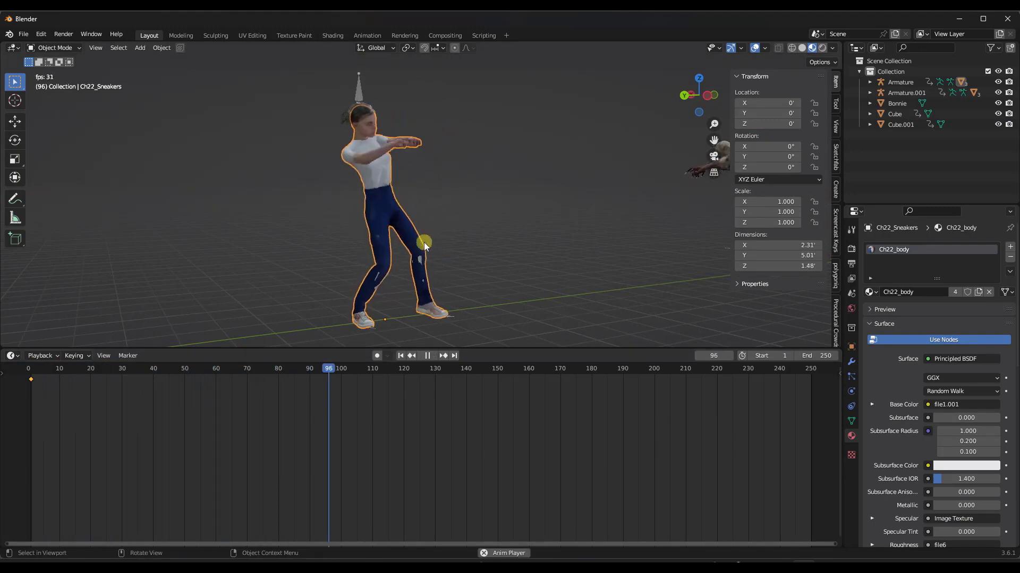
pyautogui.click(431, 357)
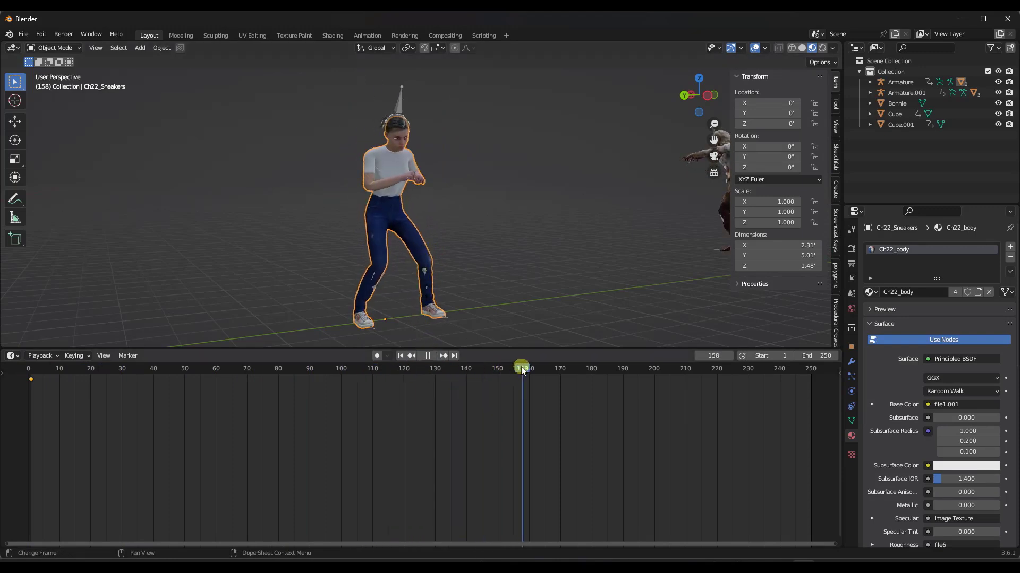
pyautogui.moveTo(391, 370); pyautogui.dragTo(30, 371)
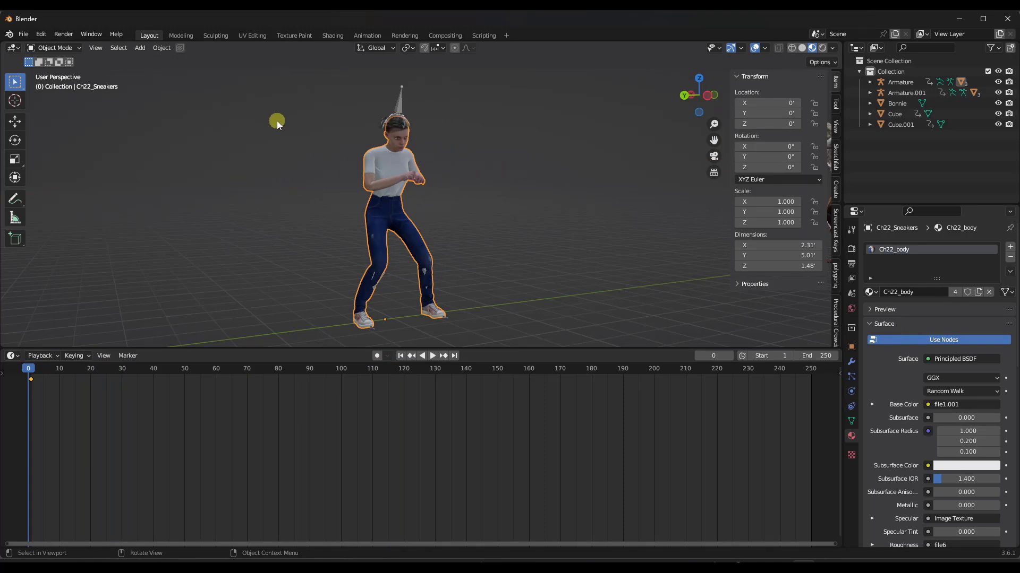
# Switch the Timeline area to the Graph Editor, select the human character's Armature, and widen the channel list so the bone names are readable.
pyautogui.click(11, 357)
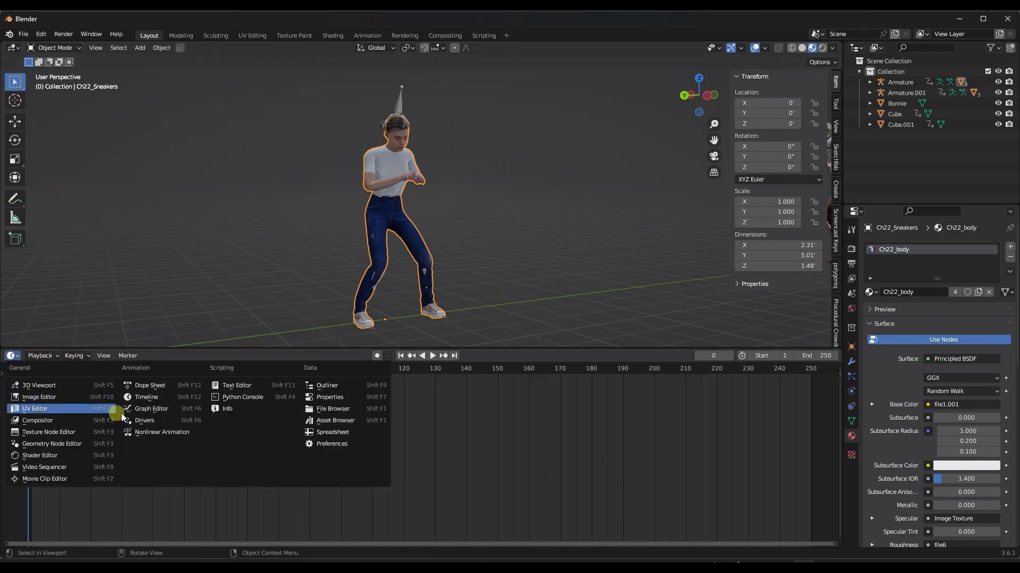
pyautogui.click(151, 410)
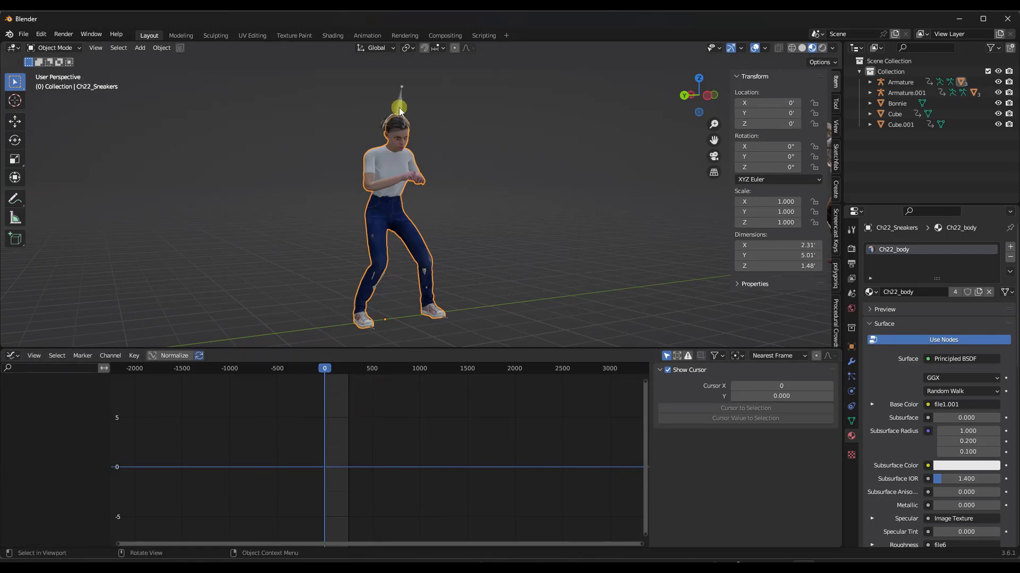
pyautogui.click(400, 110)
pyautogui.scroll(9, 325, 477)
pyautogui.scroll(4, 343, 466)
pyautogui.scroll(-3, 429, 445)
pyautogui.moveTo(110, 443); pyautogui.dragTo(170, 444)
# Make all of the human Armature's animation curves cyclic with the Make Cyclic (F-Modifier) extrapolation.
pyautogui.scroll(-10, 107, 447)
pyautogui.scroll(-2, 117, 450)
pyautogui.scroll(12, 107, 456)
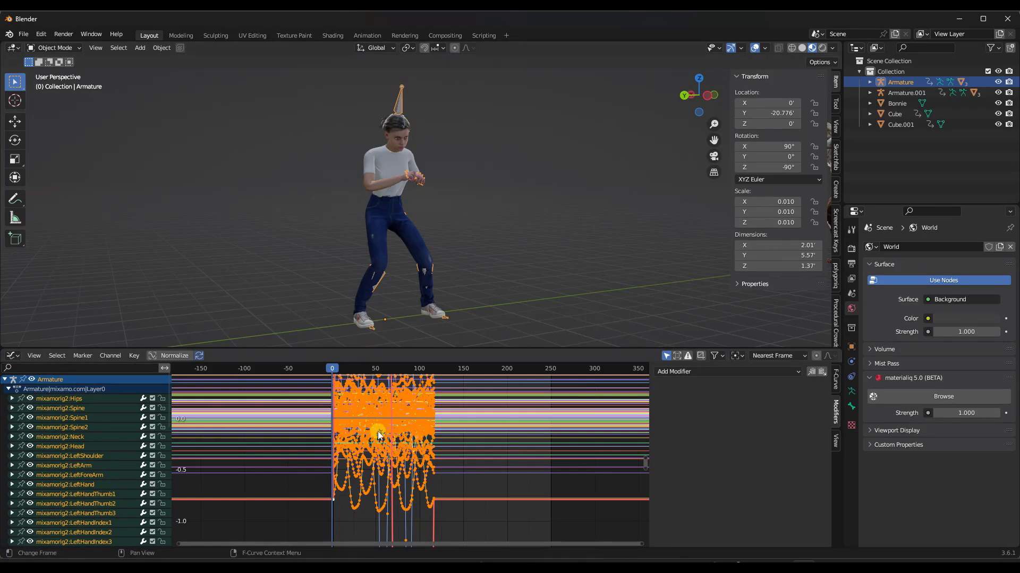
pyautogui.scroll(-5, 374, 445)
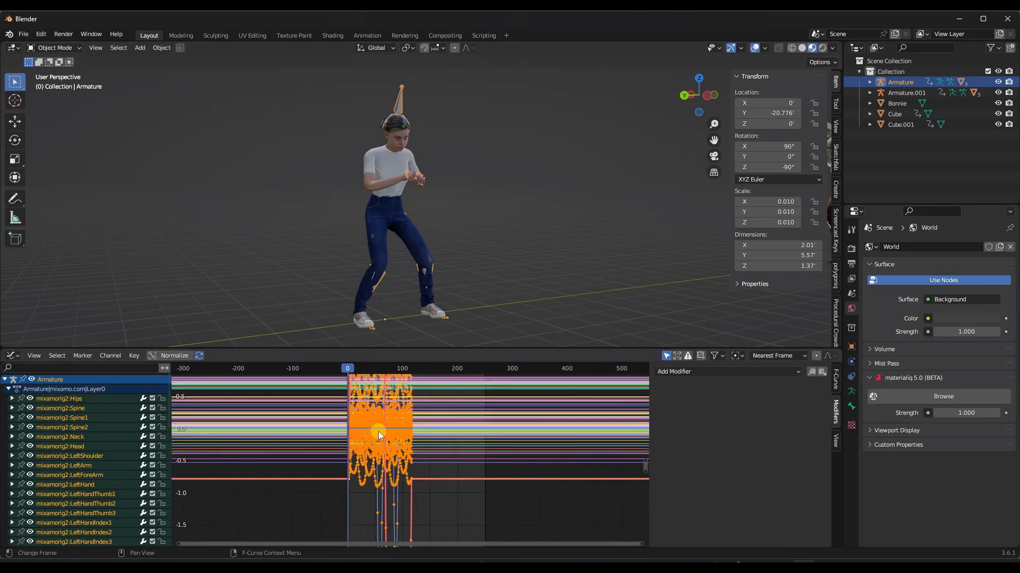
pyautogui.scroll(1, 378, 405)
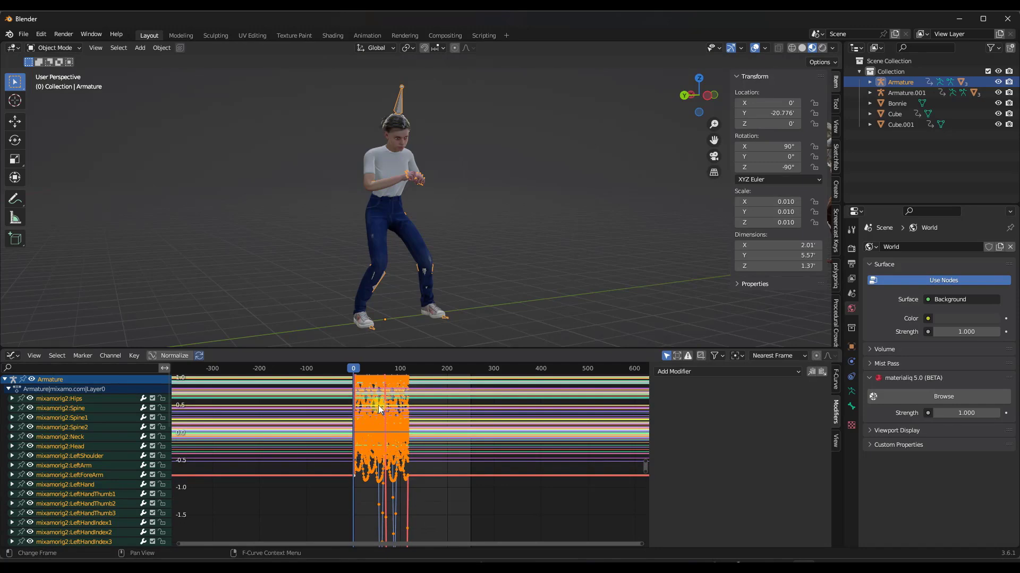
pyautogui.hotkey('shift', 'e')
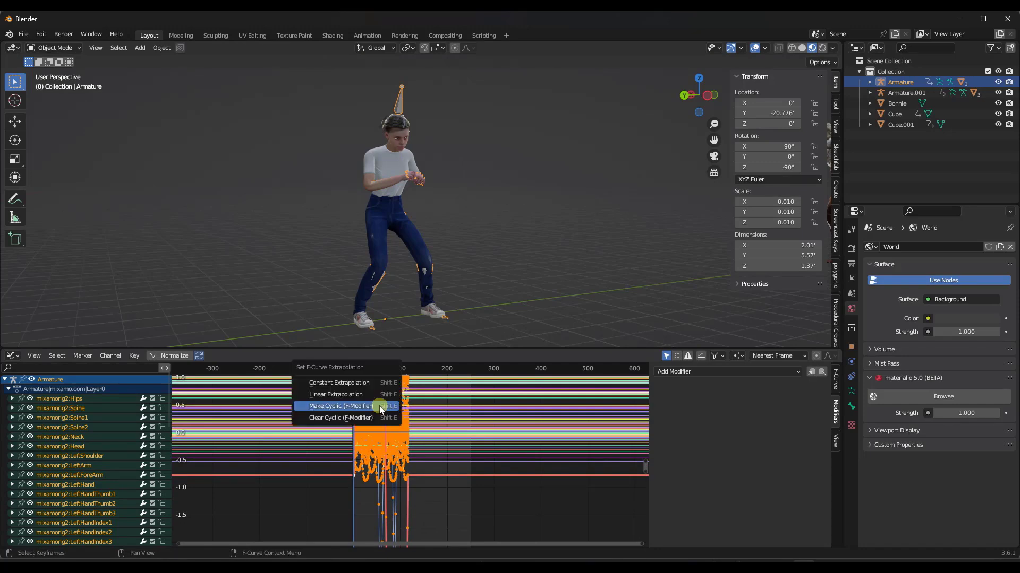
pyautogui.click(359, 409)
pyautogui.scroll(-3, 391, 451)
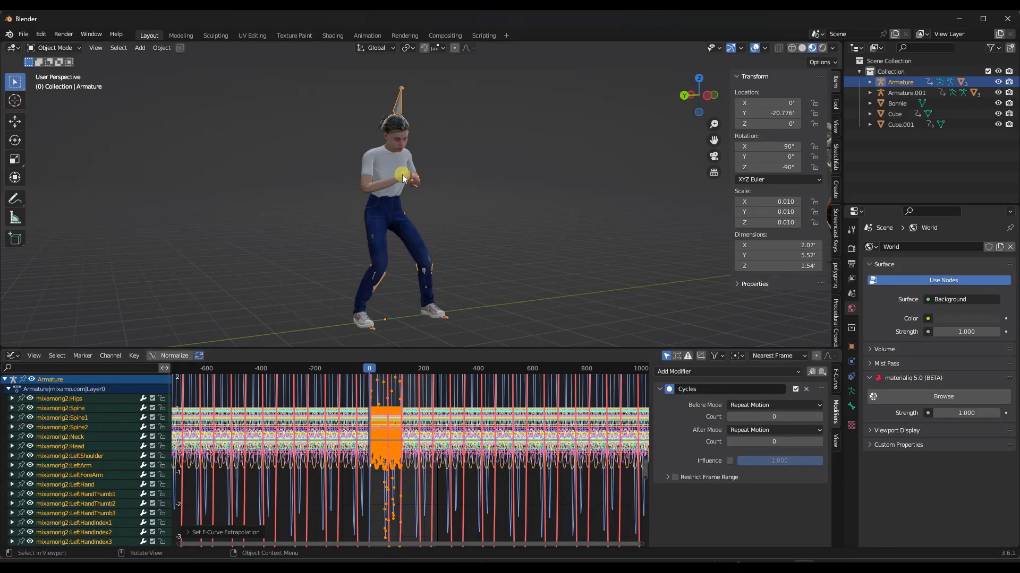
# Examine the human Armature's cyclic curves and play the animation to check the looping motion.
pyautogui.scroll(3, 420, 431)
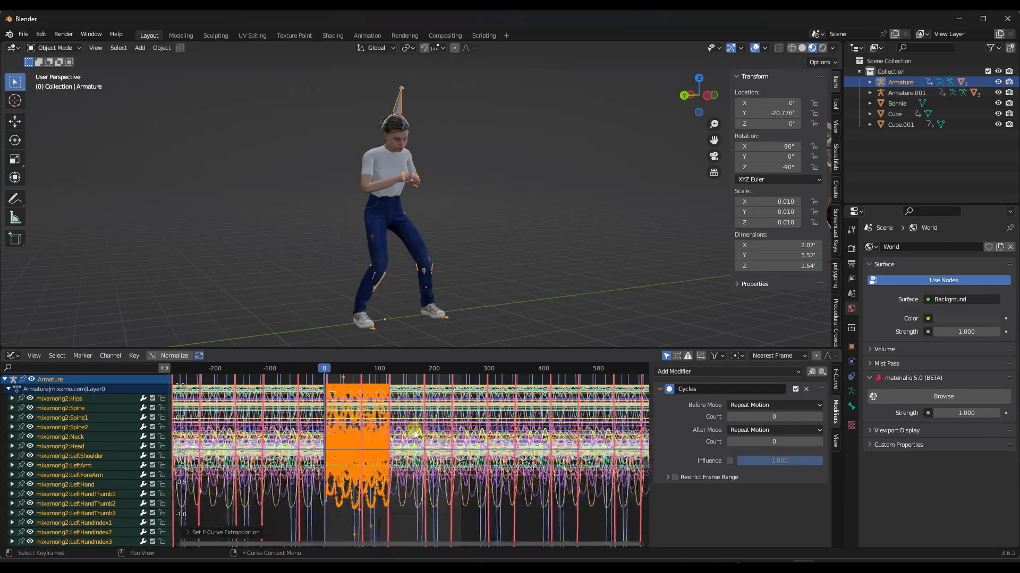
pyautogui.scroll(-2, 419, 430)
pyautogui.press('space')
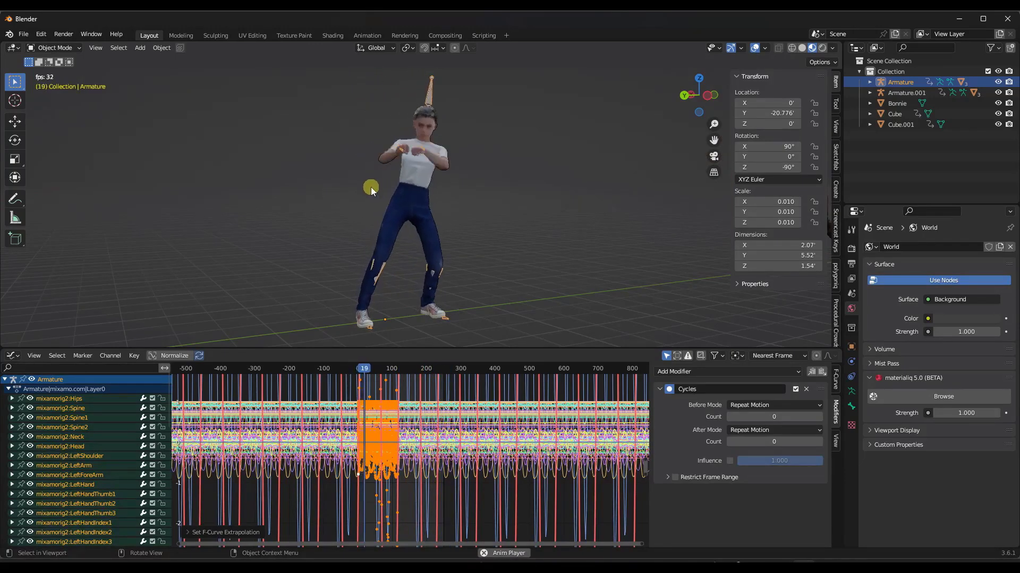
pyautogui.press('space')
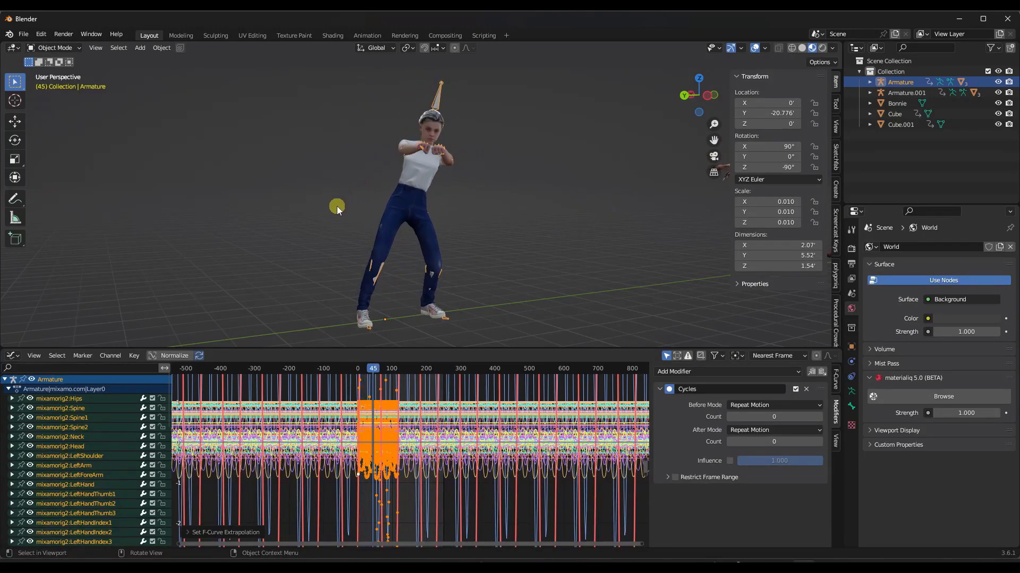
# Deselect the human character, bring the zombie character into view, and play its animation from frame 0 to check its motion.
pyautogui.scroll(-5, 276, 211)
pyautogui.scroll(2, 617, 187)
pyautogui.scroll(4, 617, 187)
pyautogui.scroll(-2, 464, 183)
pyautogui.click(499, 176)
pyautogui.scroll(2, 552, 171)
pyautogui.moveTo(450, 188); pyautogui.dragTo(470, 199, button='middle')
pyautogui.press('space')
pyautogui.scroll(-1, 499, 205)
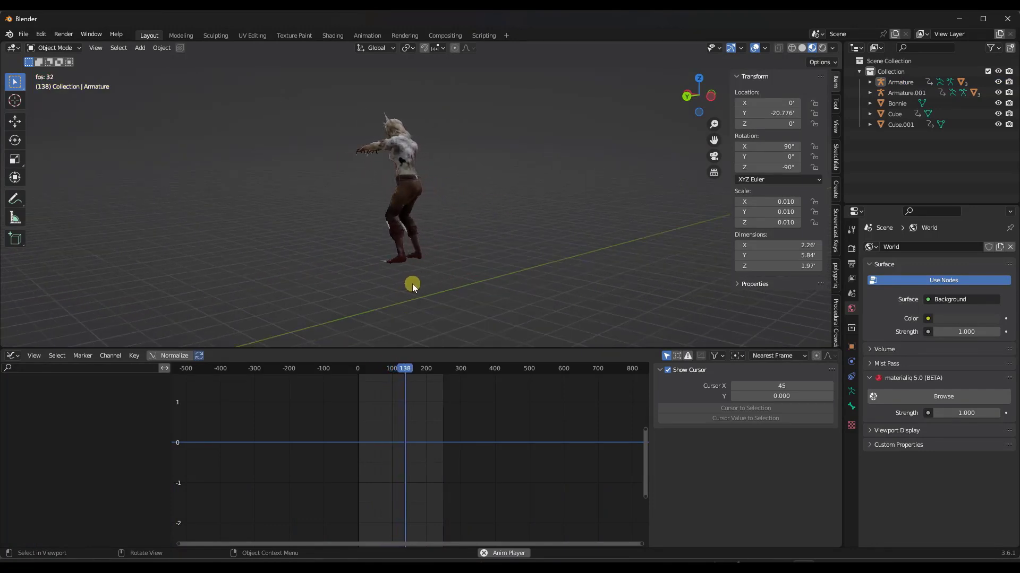
pyautogui.press('space')
pyautogui.moveTo(407, 367); pyautogui.dragTo(356, 368)
pyautogui.press('space')
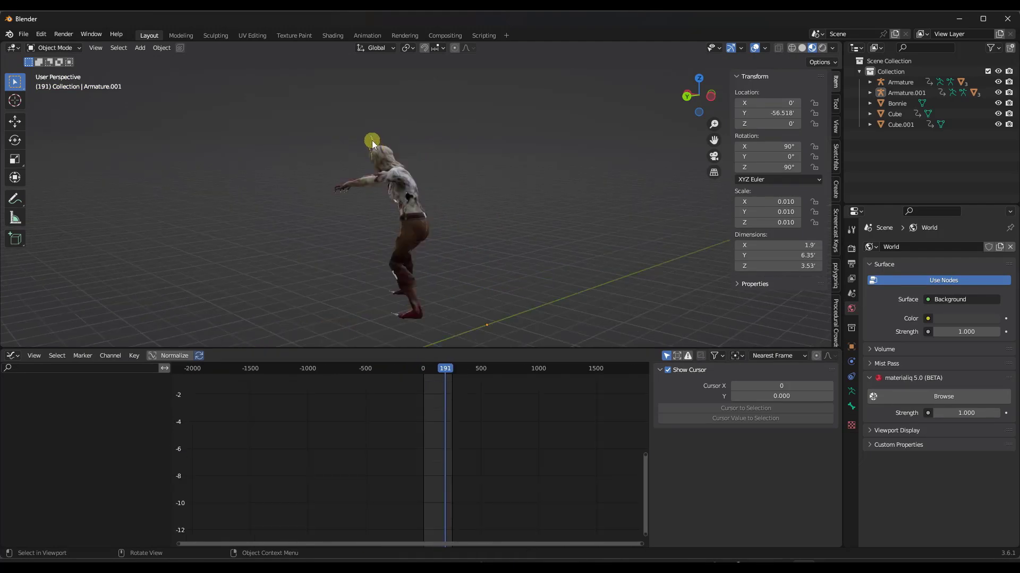
# Select the zombie's Armature.001 and examine its animation curves in the Graph Editor while the animation plays.
pyautogui.click(372, 140)
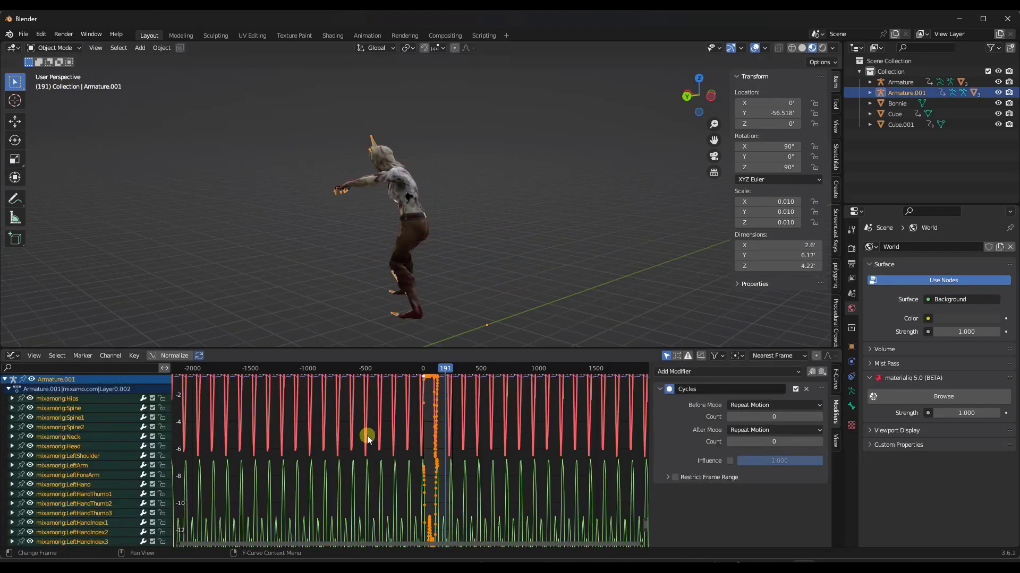
pyautogui.scroll(-6, 429, 423)
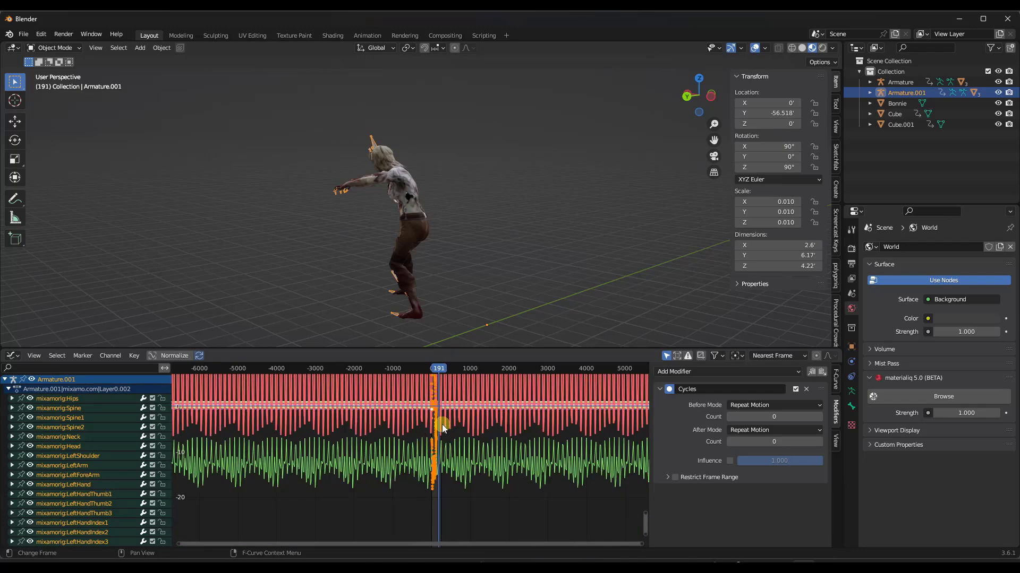
pyautogui.moveTo(441, 434); pyautogui.dragTo(444, 467, button='middle')
pyautogui.scroll(3, 455, 393)
pyautogui.moveTo(455, 390); pyautogui.dragTo(455, 487, button='middle')
pyautogui.scroll(4, 455, 487)
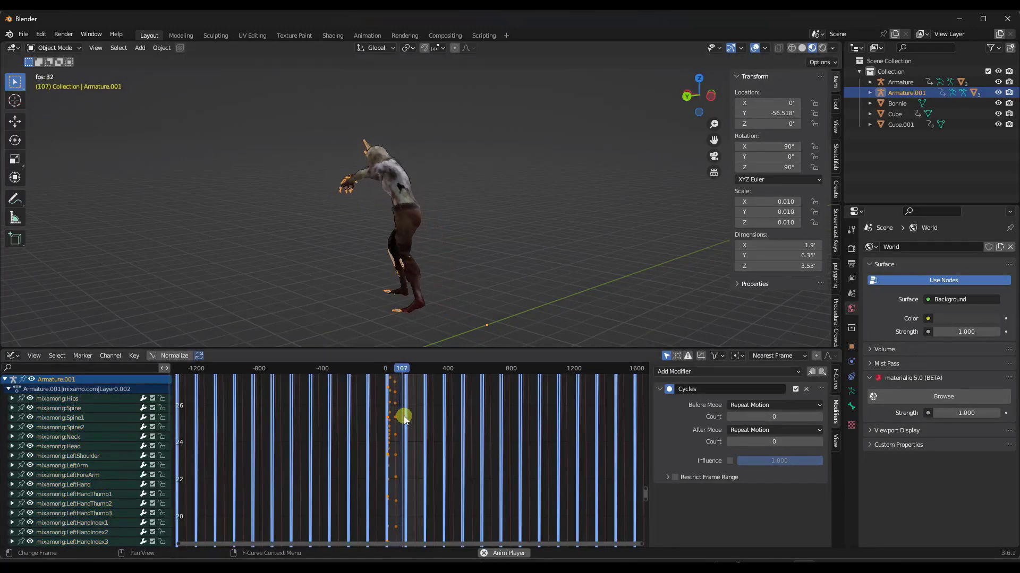
pyautogui.scroll(-3, 403, 418)
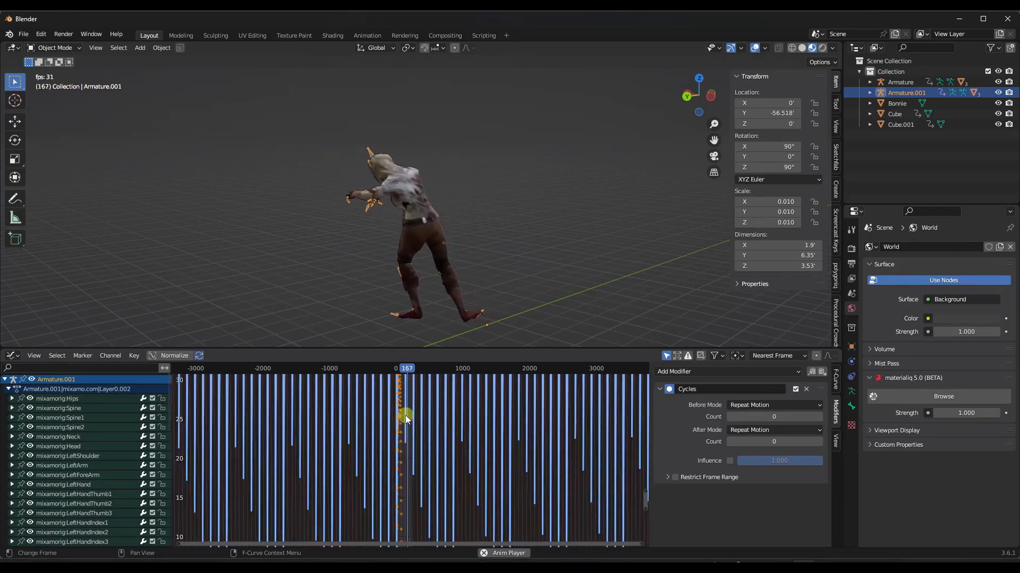
pyautogui.scroll(-5, 408, 412)
pyautogui.moveTo(408, 407); pyautogui.dragTo(405, 471, button='middle')
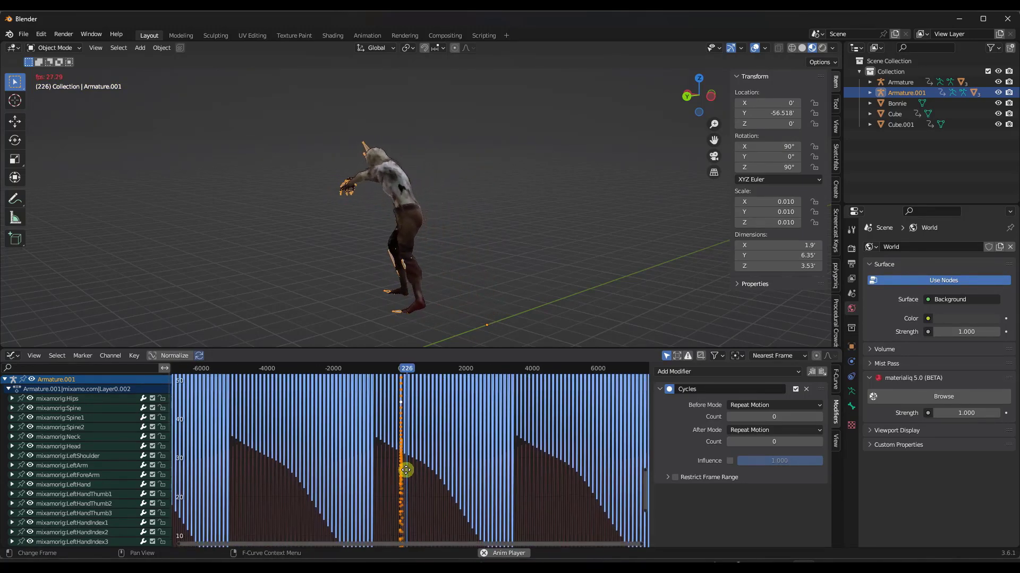
pyautogui.moveTo(403, 425); pyautogui.dragTo(409, 468, button='middle')
# Set the After Mode of the Cycles modifier on the mixamorig:Hips Z Location curve to Repeat with Offset.
pyautogui.click(12, 399)
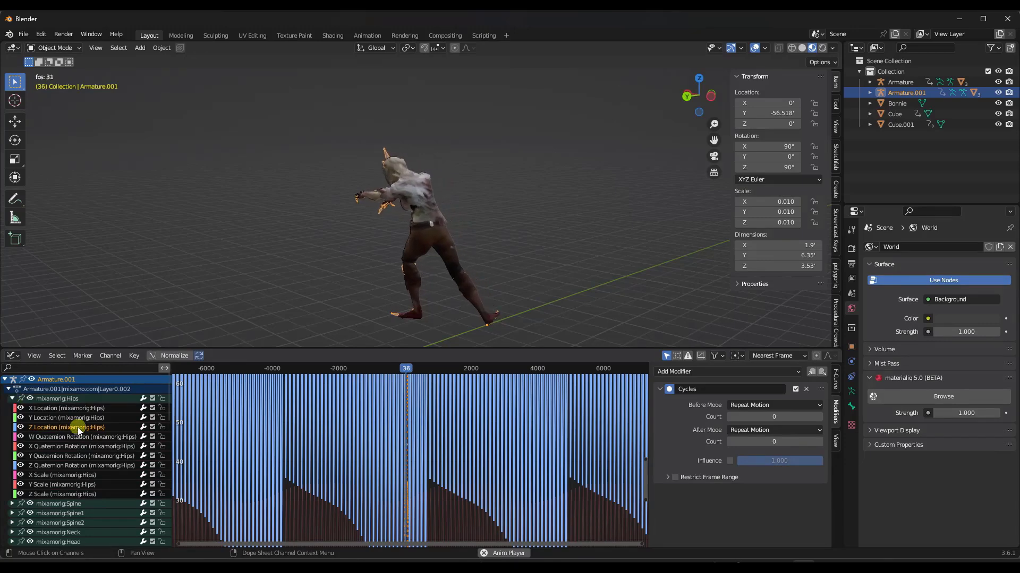
pyautogui.click(72, 418)
pyautogui.click(66, 428)
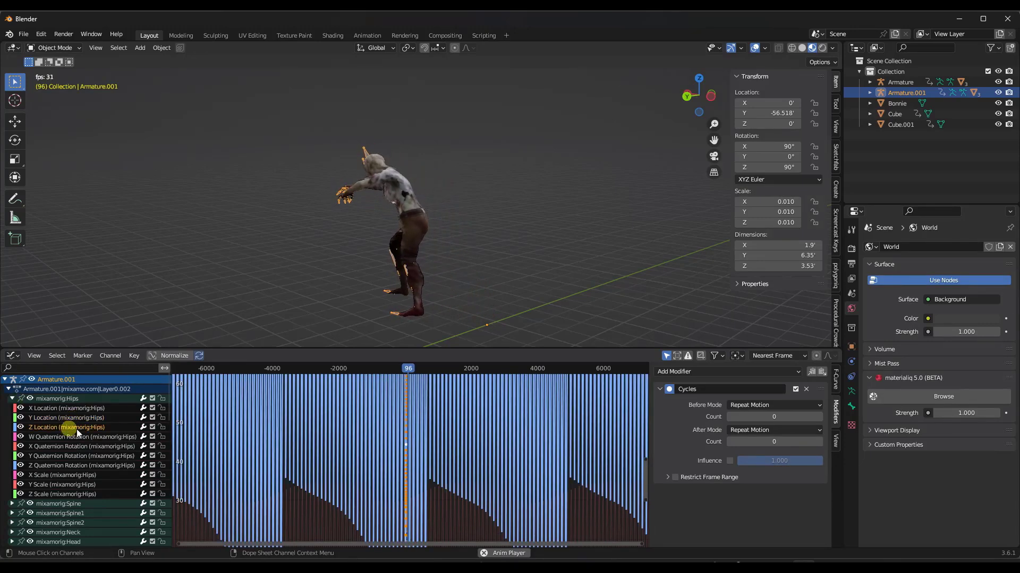
pyautogui.scroll(6, 408, 433)
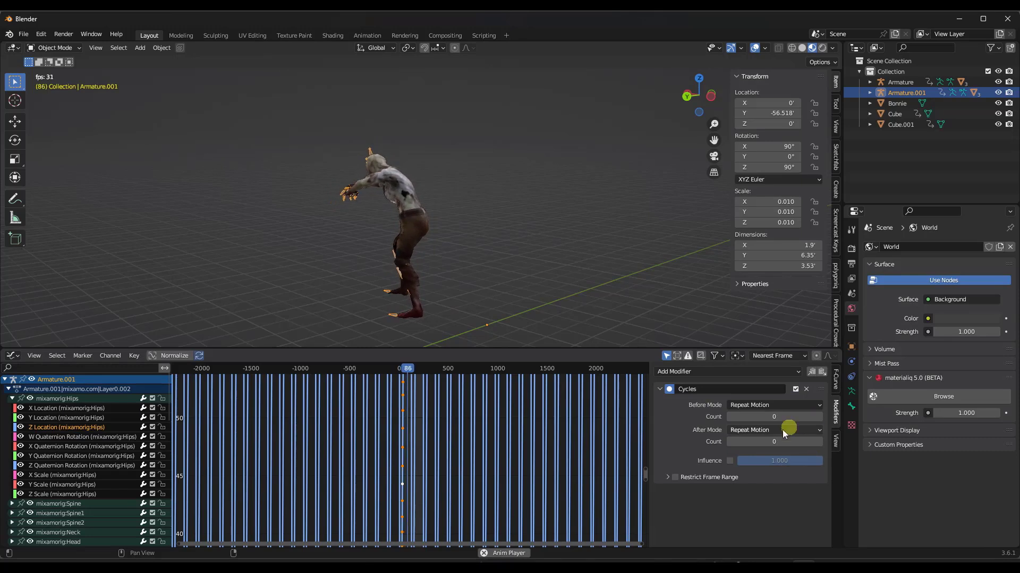
pyautogui.click(750, 429)
pyautogui.click(786, 463)
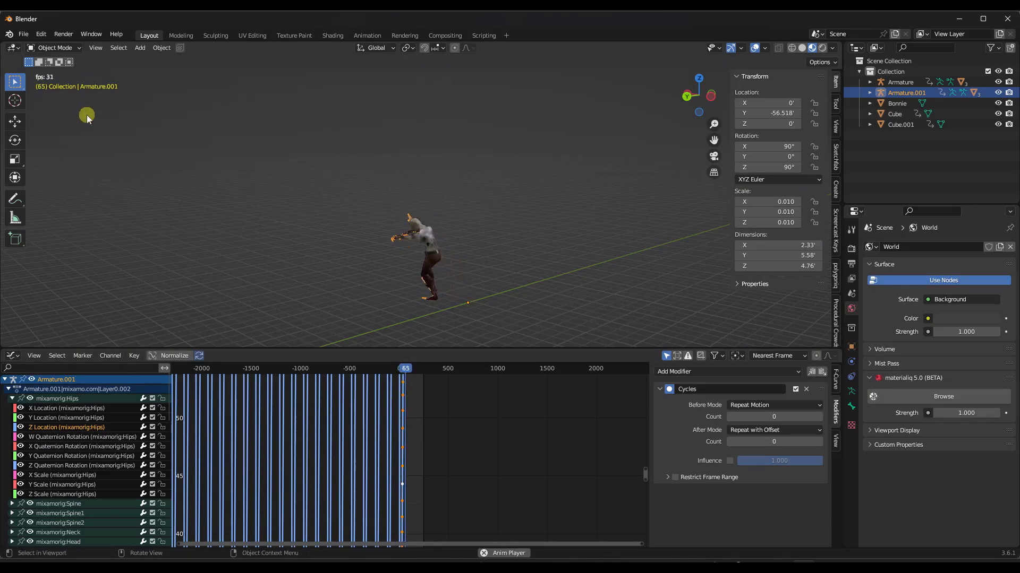
# Switch the Graph Editor area to the Timeline and set the animation's end frame to 1000.
pyautogui.click(11, 356)
pyautogui.moveTo(82, 355)
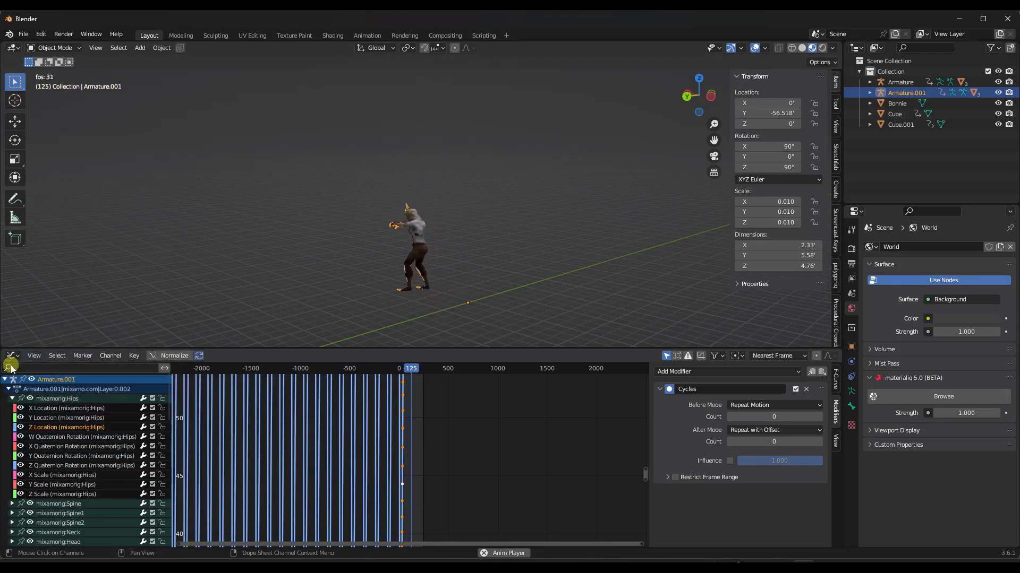
pyautogui.click(11, 355)
pyautogui.click(146, 397)
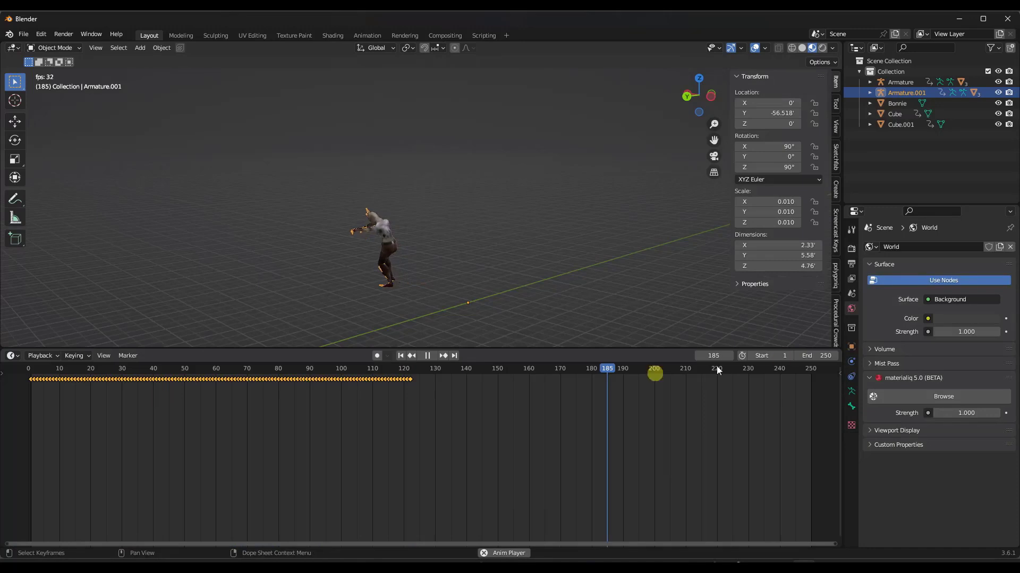
pyautogui.click(819, 356)
pyautogui.write('1000')
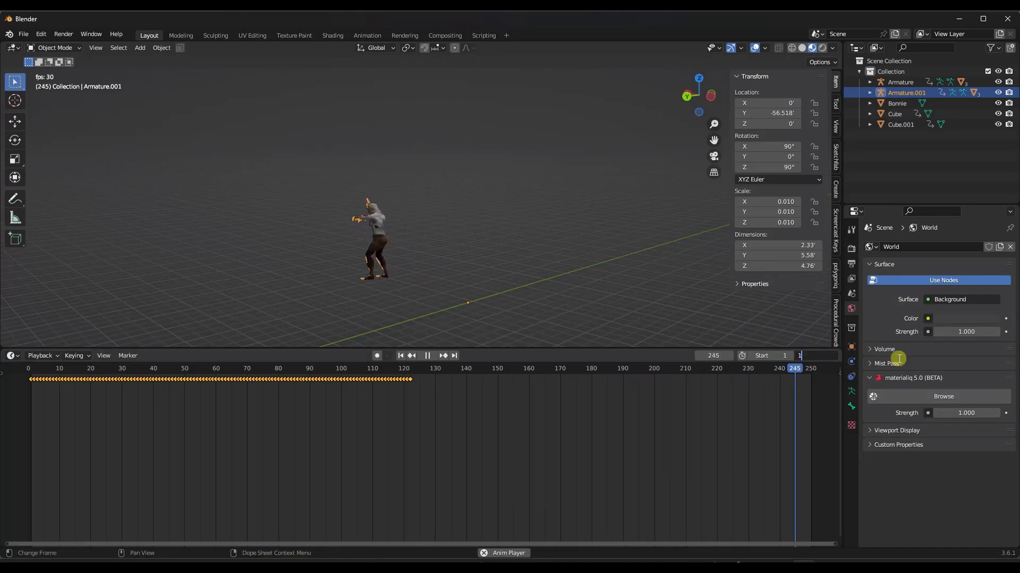
pyautogui.press('Return')
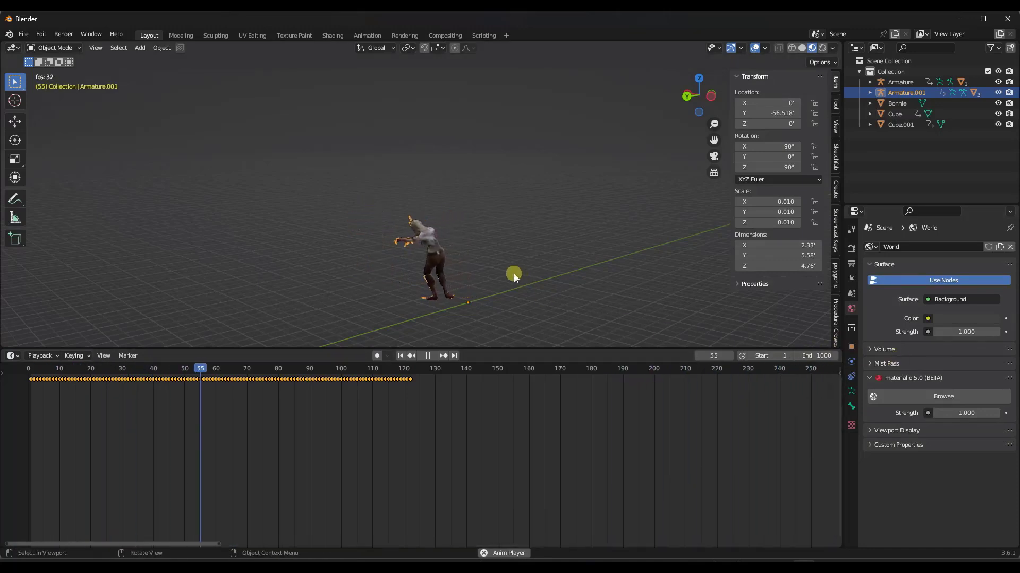